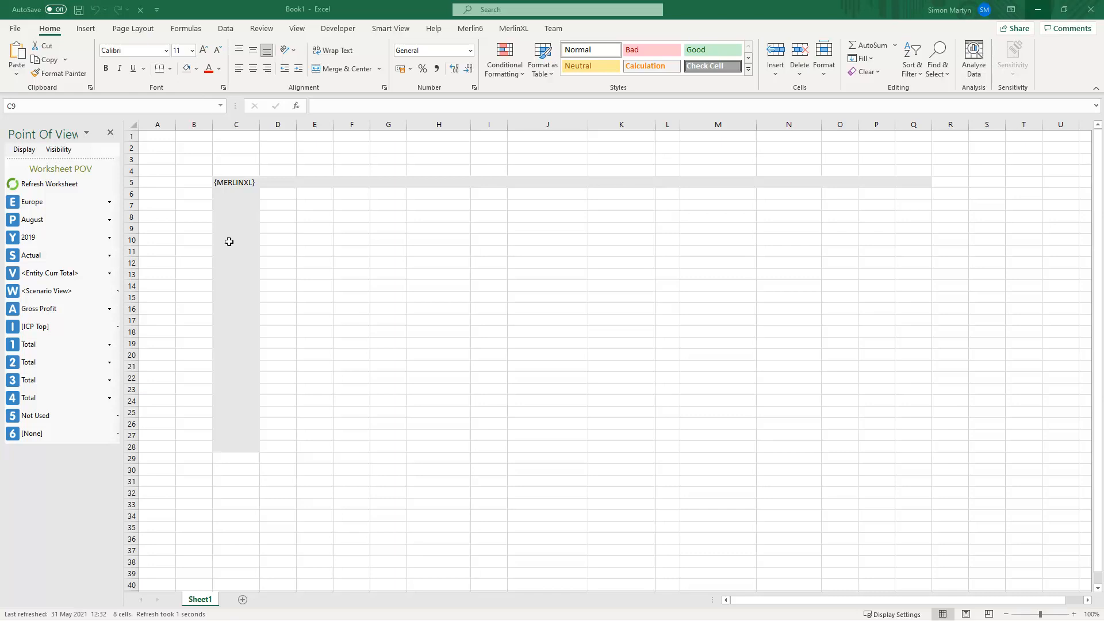
- Enter the row codes 6 in cell C9 and 7 in cell C10
text(6)
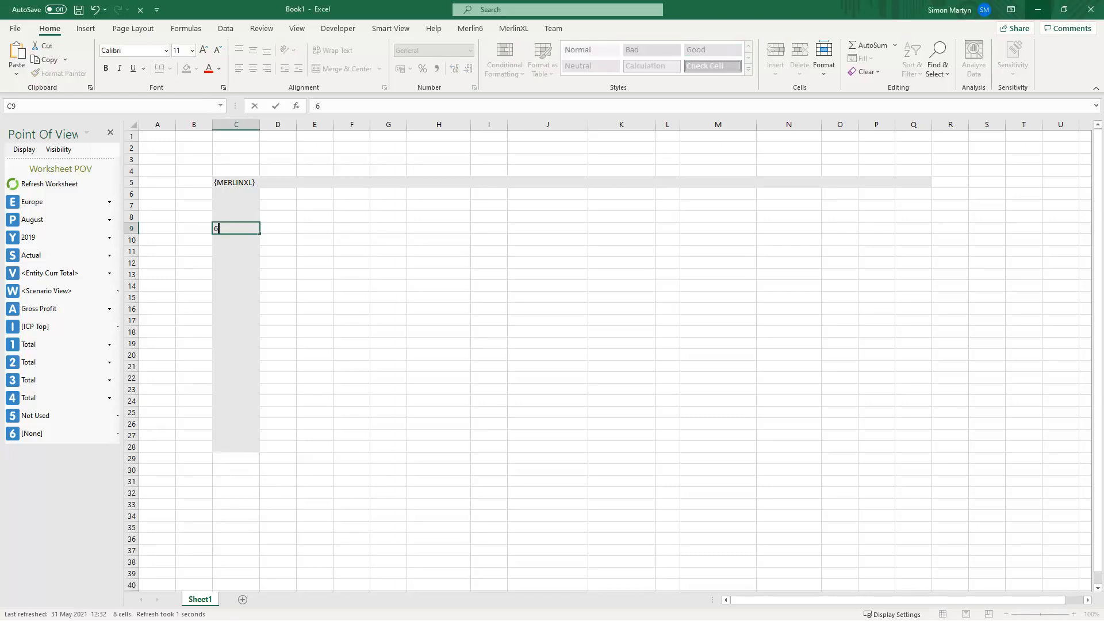
click(238, 238)
text(7)
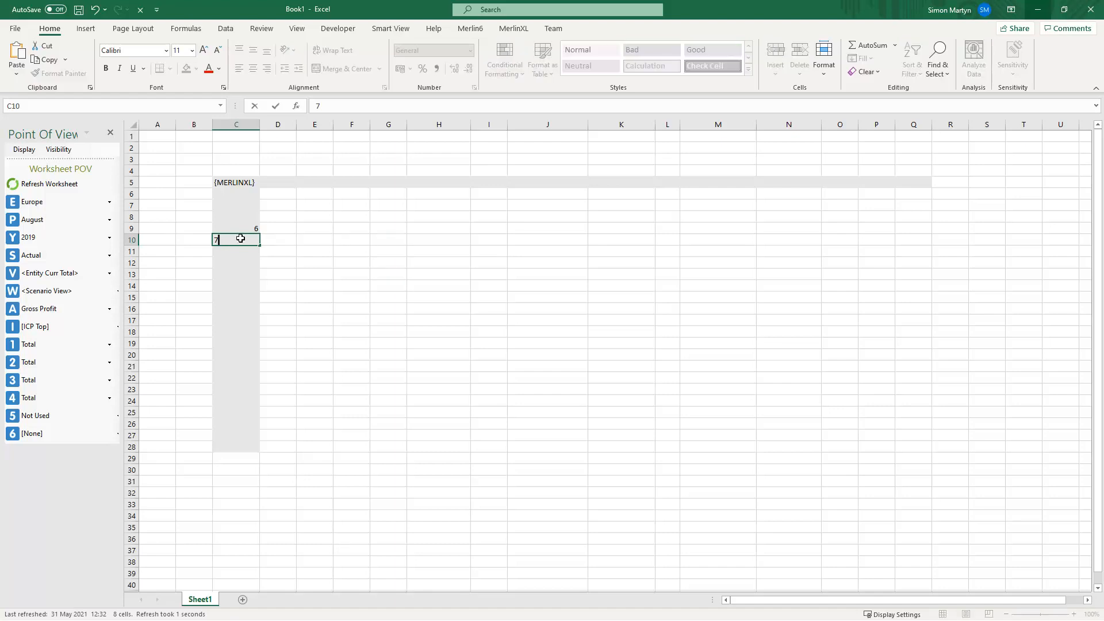
- Enter JAN in H5 and FEB in J5 as column headings, and refresh the worksheet data
click(434, 185)
text(JA)
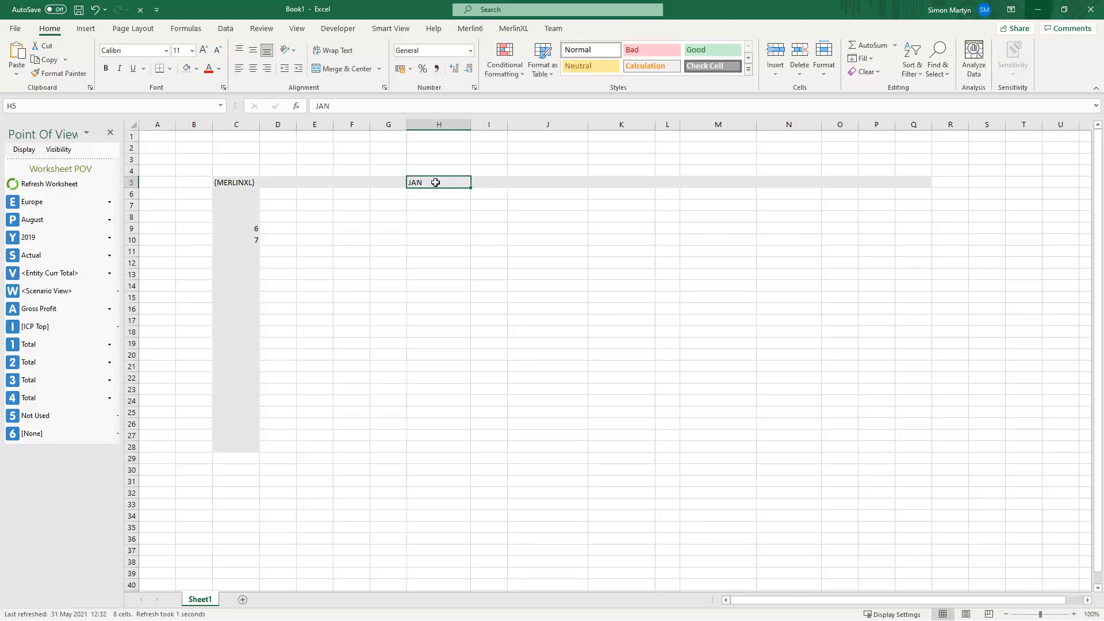
key(Right)
key(Right)
text(FEB)
key(Return)
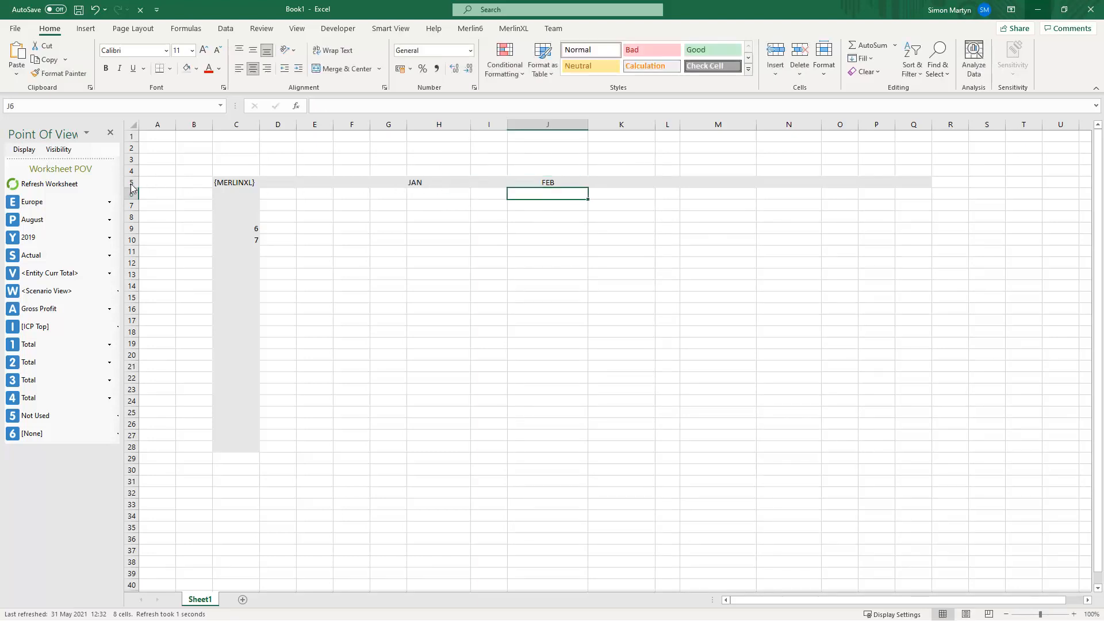
click(60, 185)
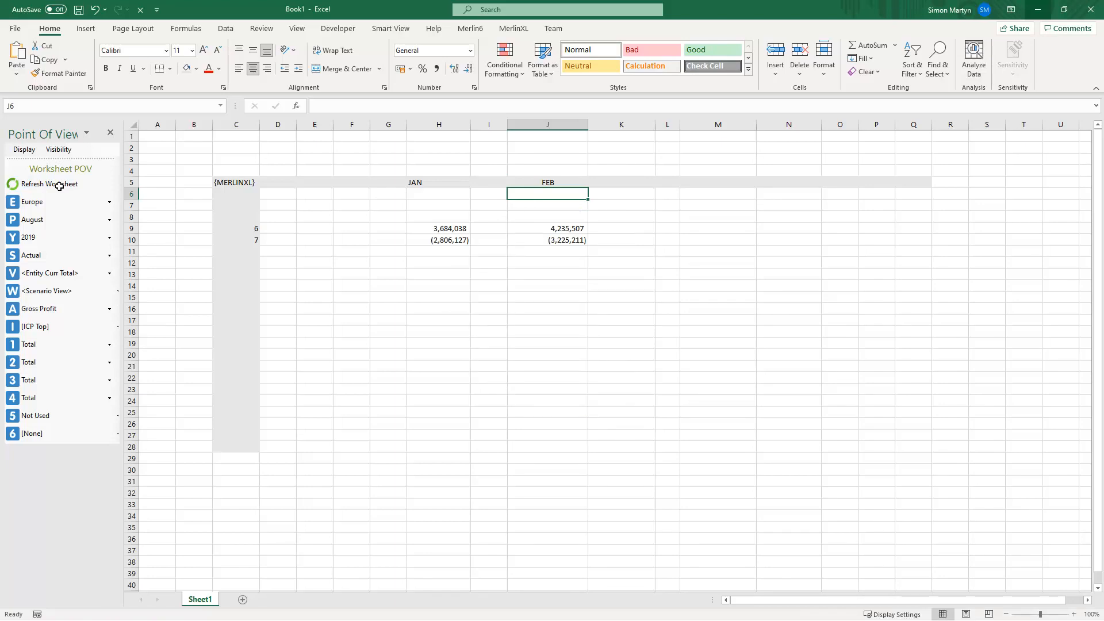
- Clear FEB from J5 and enter it one row lower in J6, outside the shaded grid row
click(555, 182)
key(Delete)
key(Down)
text(FE)
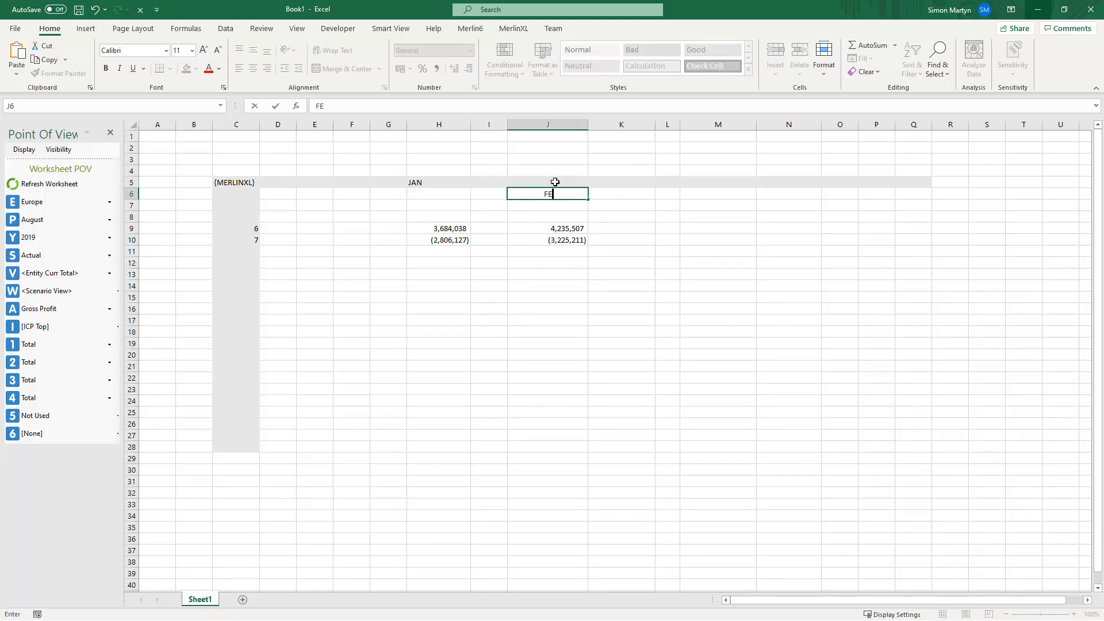
text(B)
- Clear the retrieved figures in H9:J10 and refresh the worksheet data
drag(456, 231, 581, 249)
key(Delete)
click(384, 273)
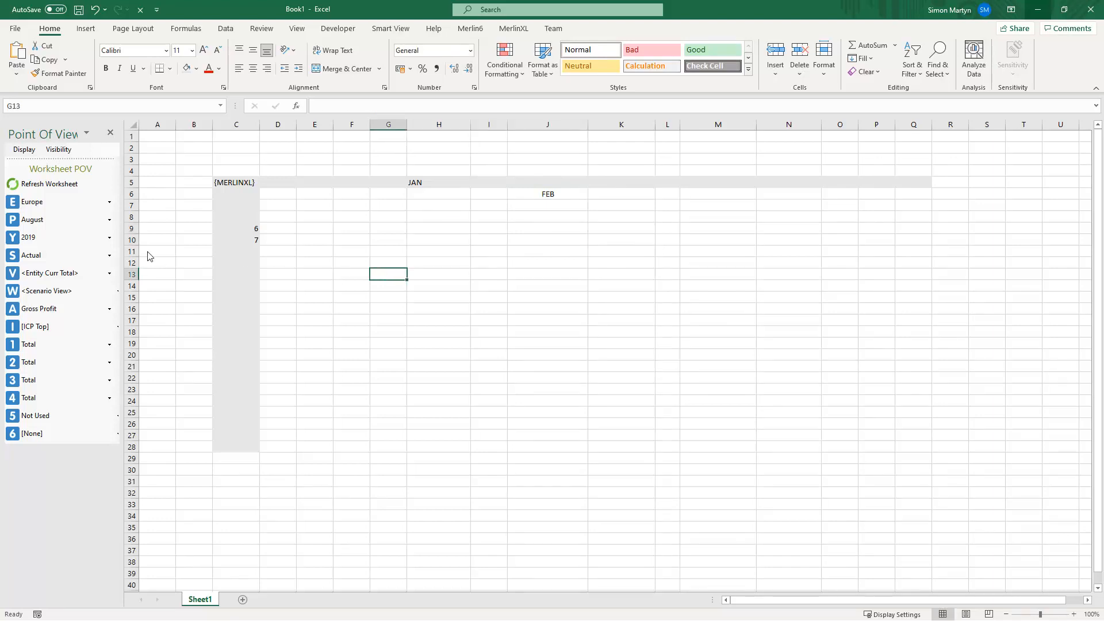
click(60, 185)
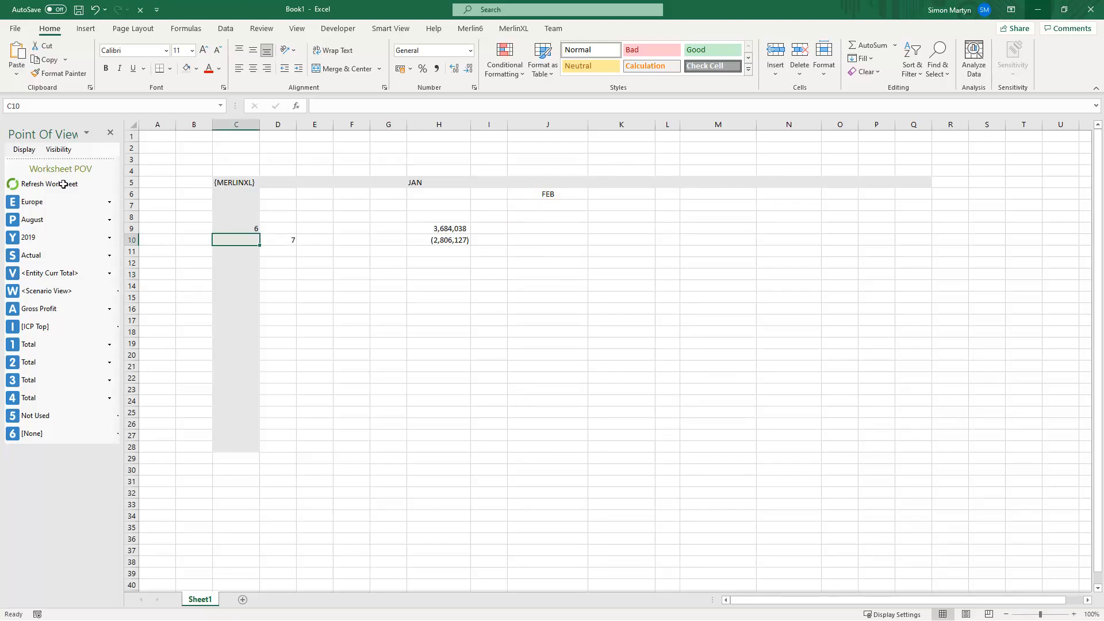
- Clear the January figures in H9:H10 and refresh the worksheet with the 7 outside the shaded column
drag(453, 230, 456, 238)
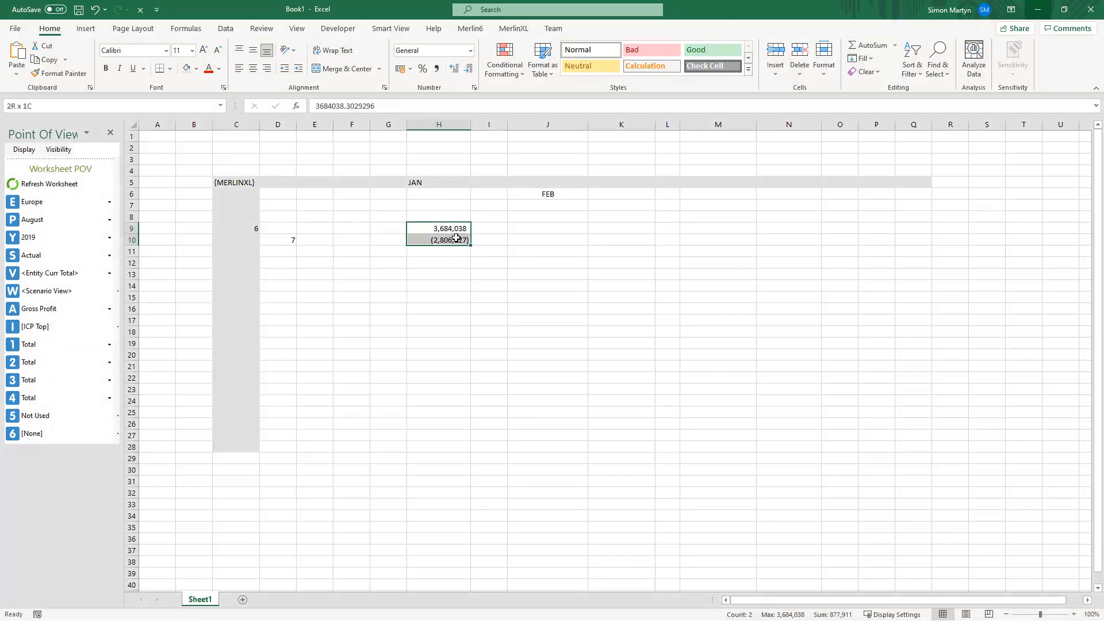
key(Delete)
click(68, 185)
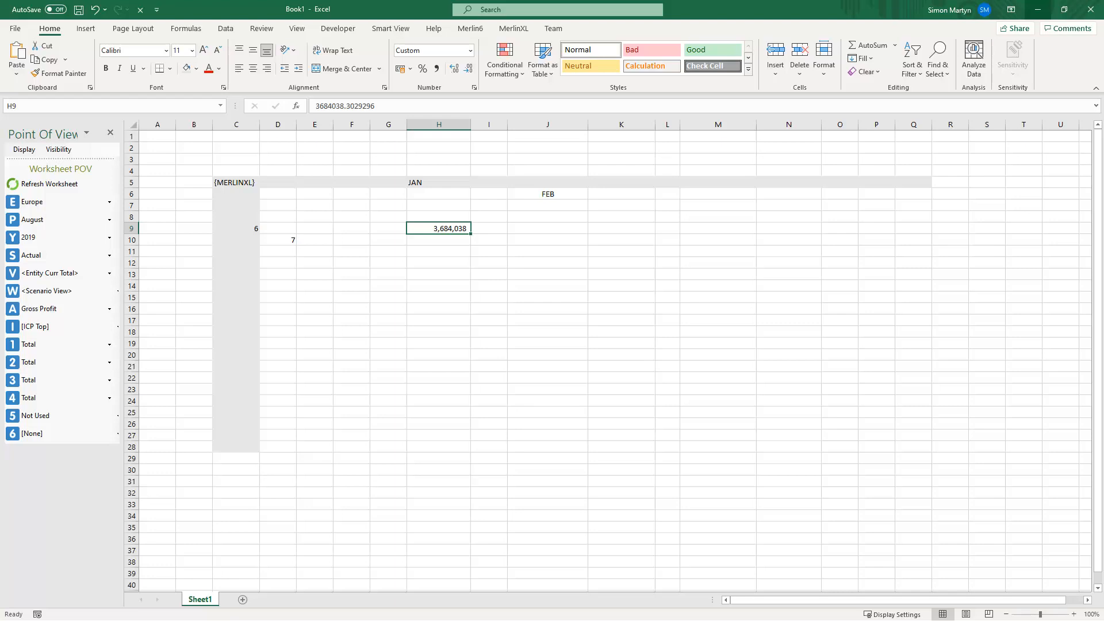
- Enter 7 back in C10 inside the shaded column and clear it from D10
click(254, 239)
text(7)
key(Tab)
key(Delete)
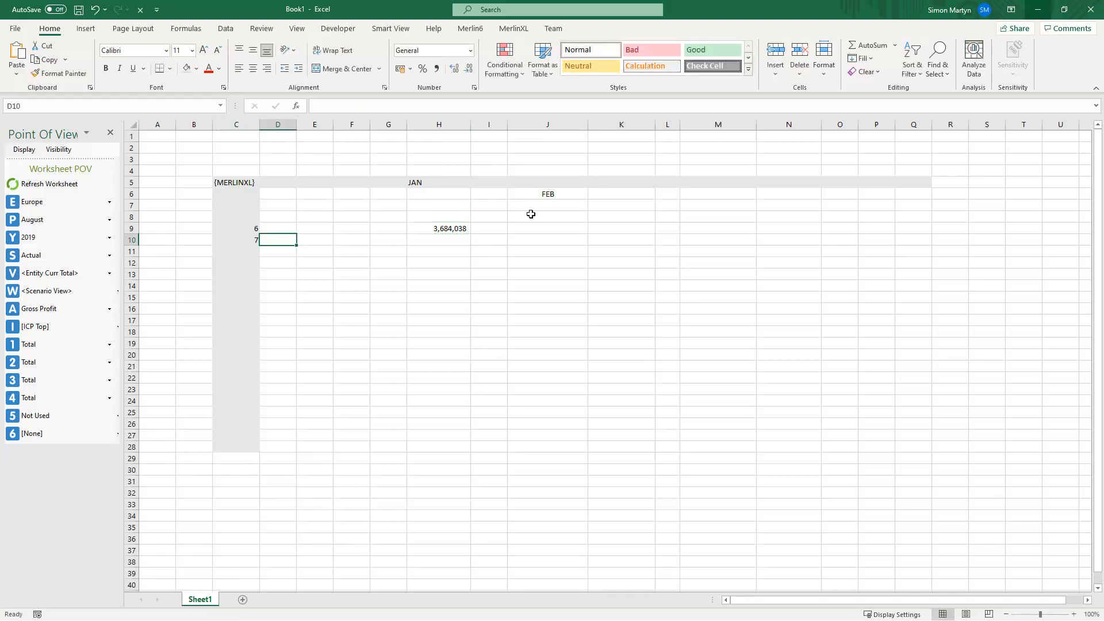
- Put FEB back in J5 in the shaded row and refresh the worksheet data
click(566, 182)
text(FEB)
key(Return)
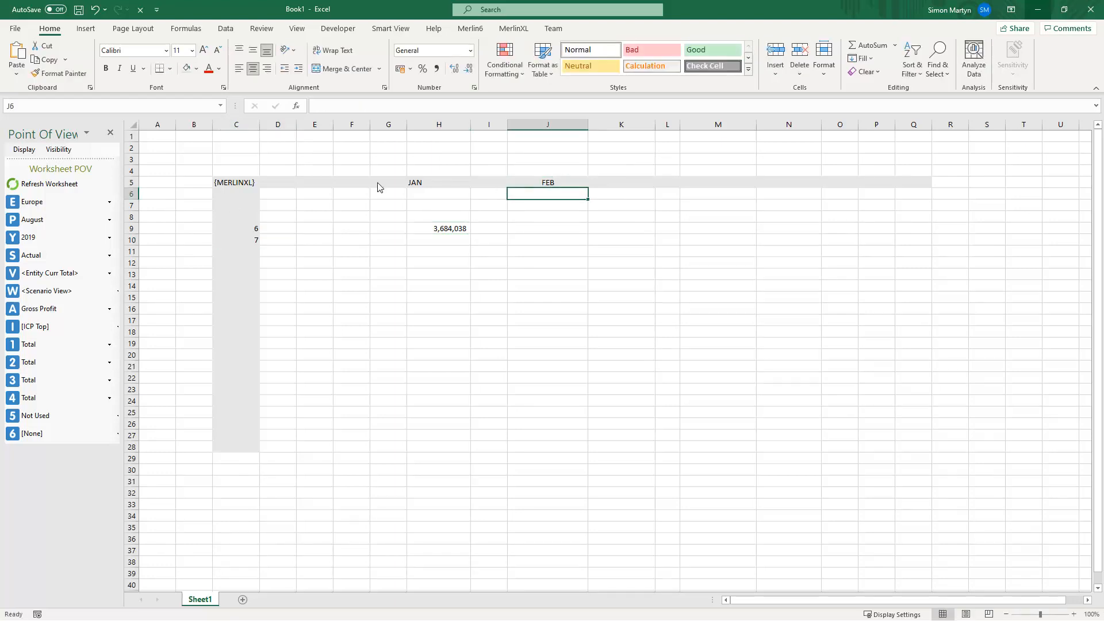
click(48, 186)
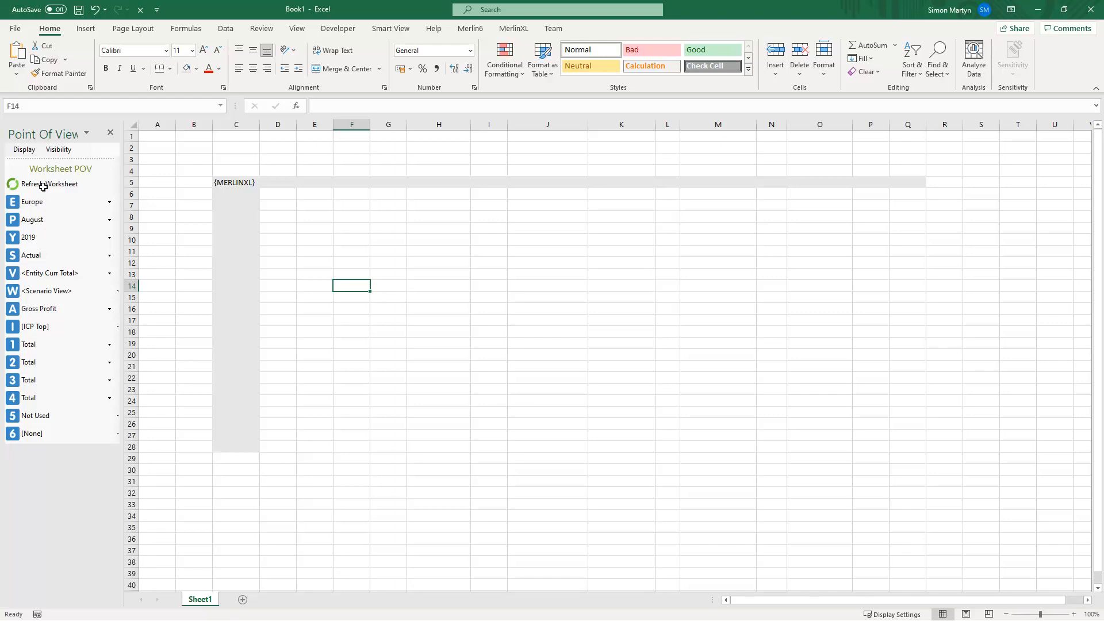
- Enter JAN in D5 and 6 in C6, directly beside and below the {MERLINXL} cell
click(278, 180)
text(JAN)
key(Return)
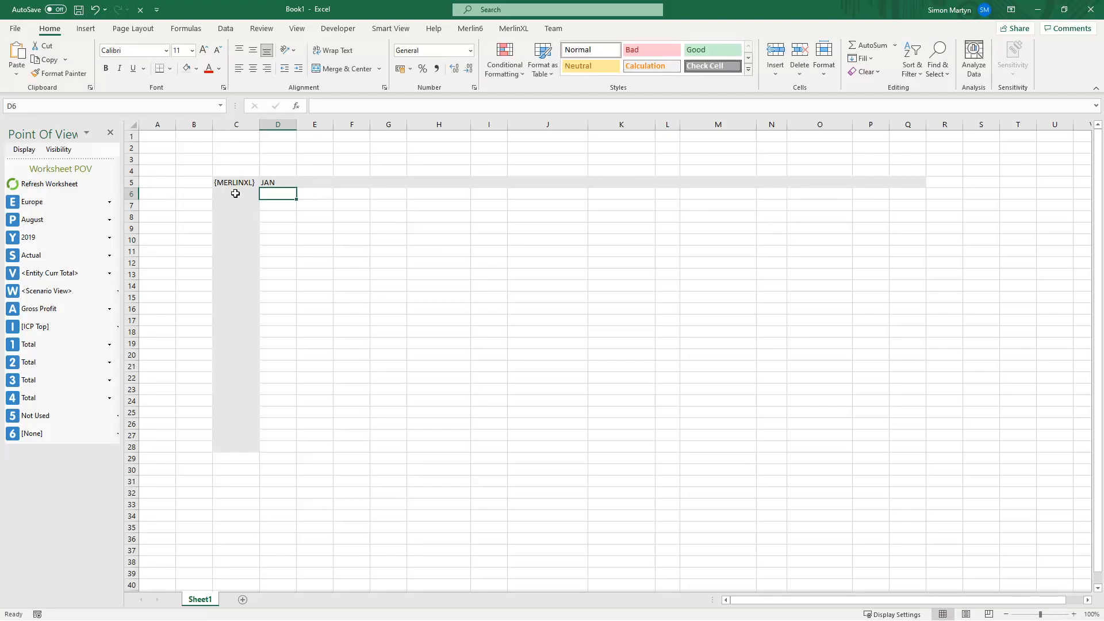
click(236, 194)
text(6)
key(Return)
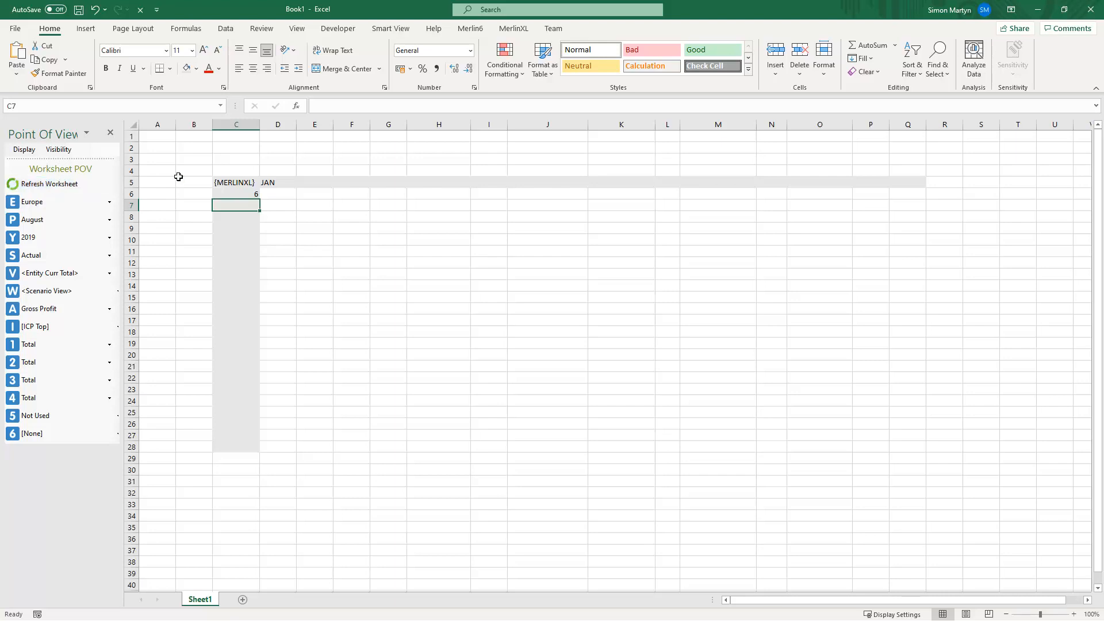
- Clear JAN from D5 and the 6 from C6
click(275, 181)
key(Delete)
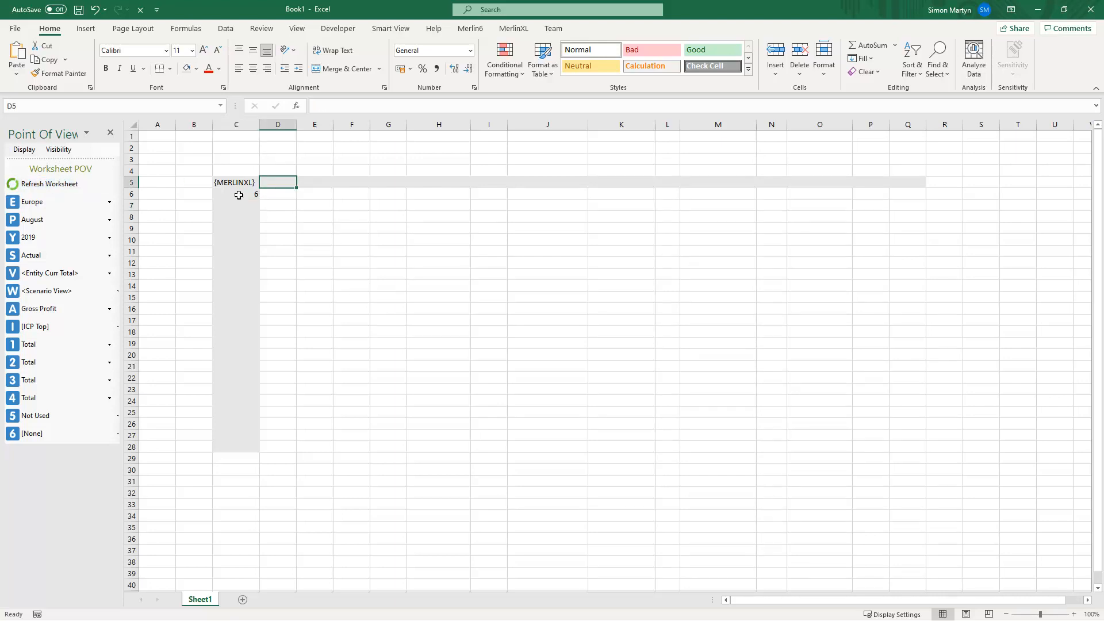
click(239, 195)
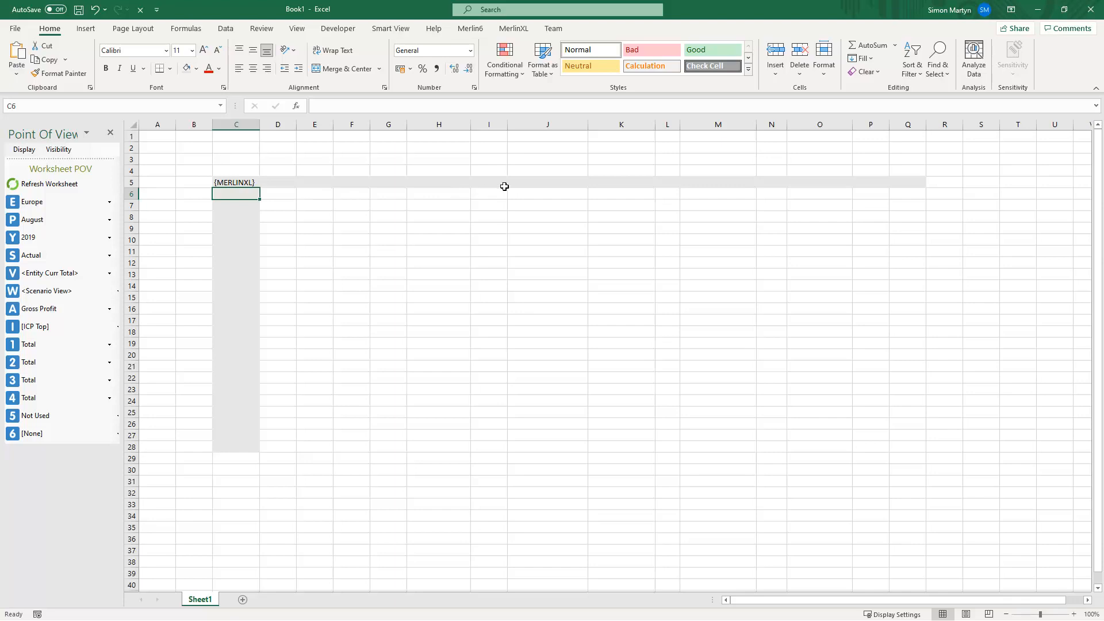
- Enter JAN in J5 as the period heading in the shaded row
click(519, 181)
text(JAN)
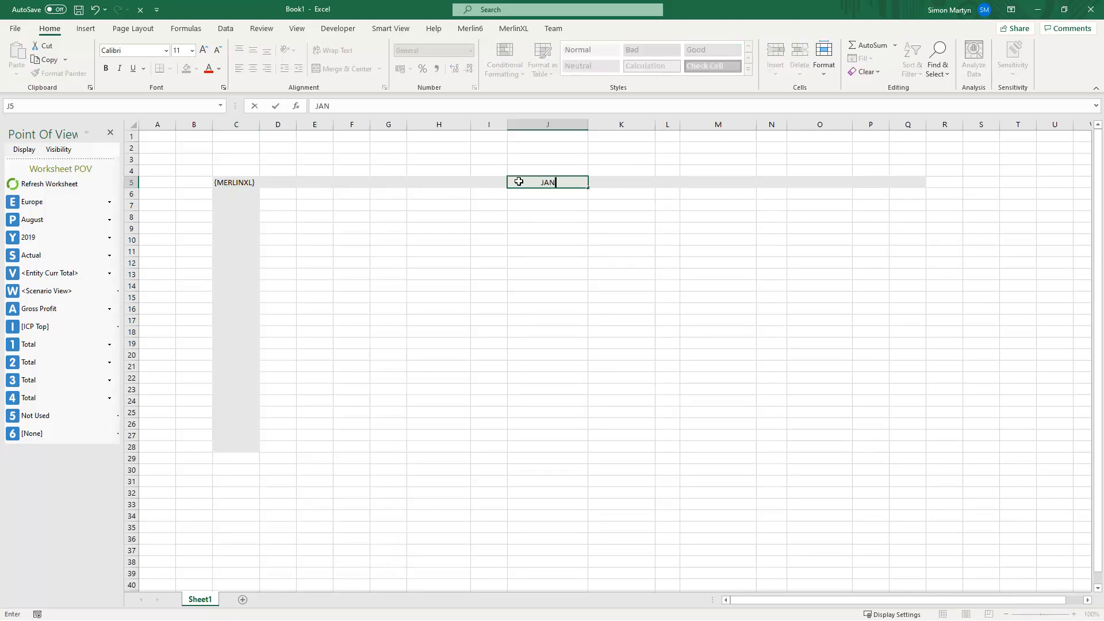
key(Return)
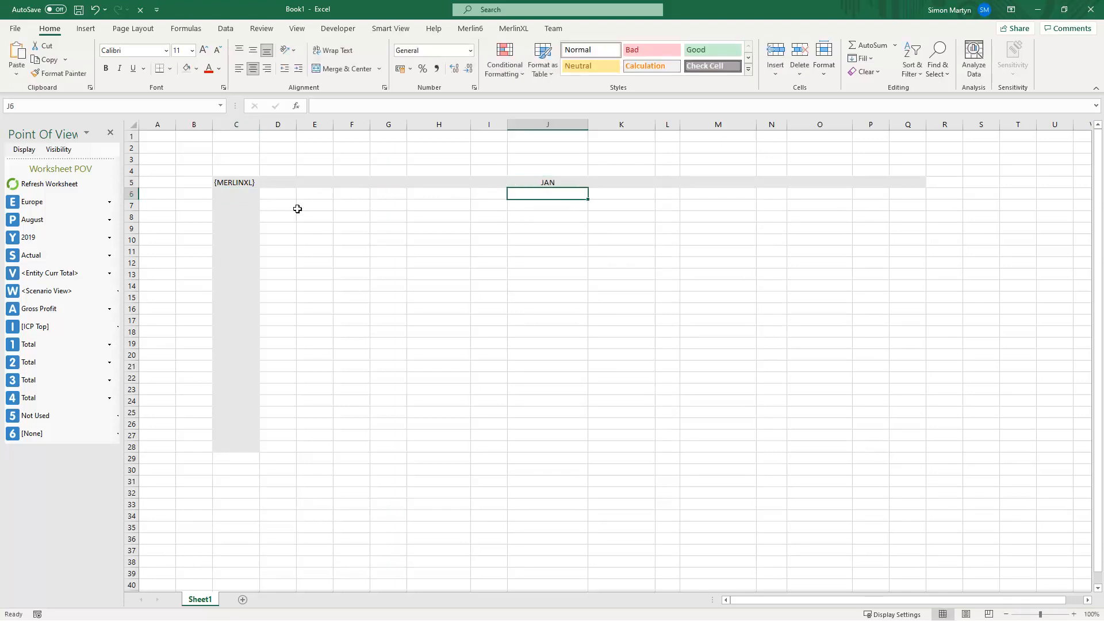
- Enter 6 in C13 and 7 in C14 in the shaded column, and refresh the worksheet data
click(238, 276)
text(6)
key(Return)
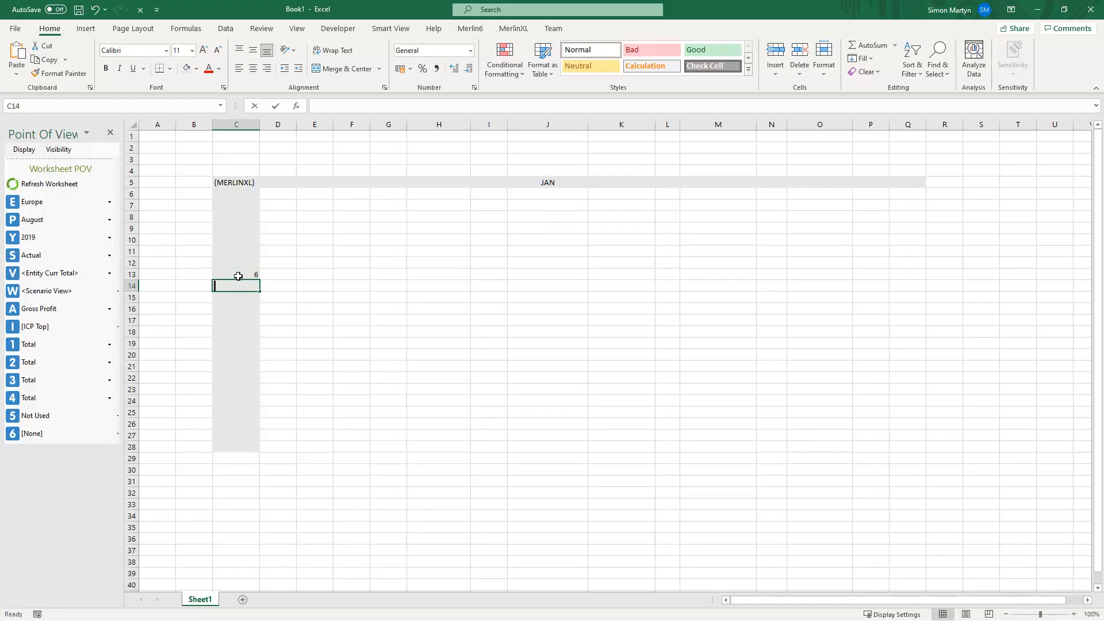
text(7)
key(Return)
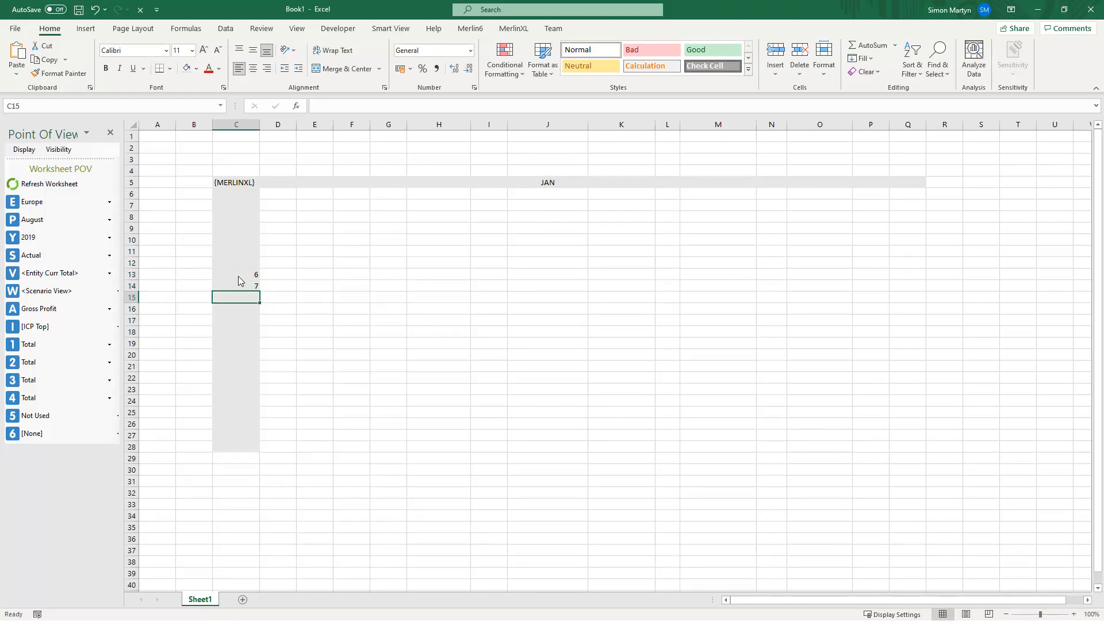
click(47, 184)
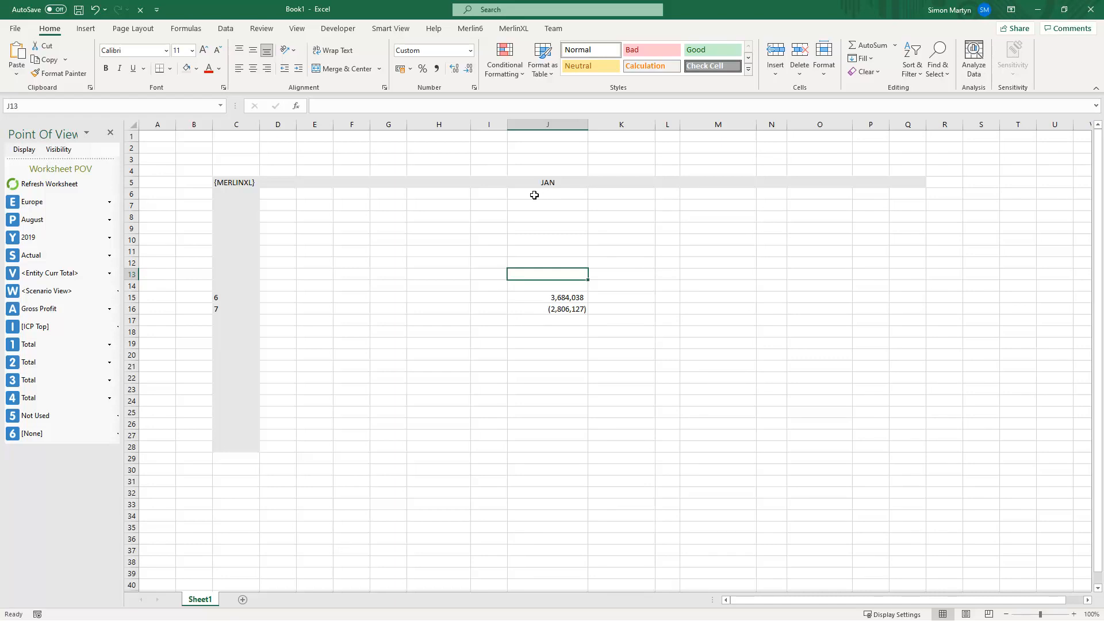
- Enter 2020 in J6 and Actual in J7 beneath the JAN heading
click(535, 195)
text(2020)
key(Return)
text(Actua)
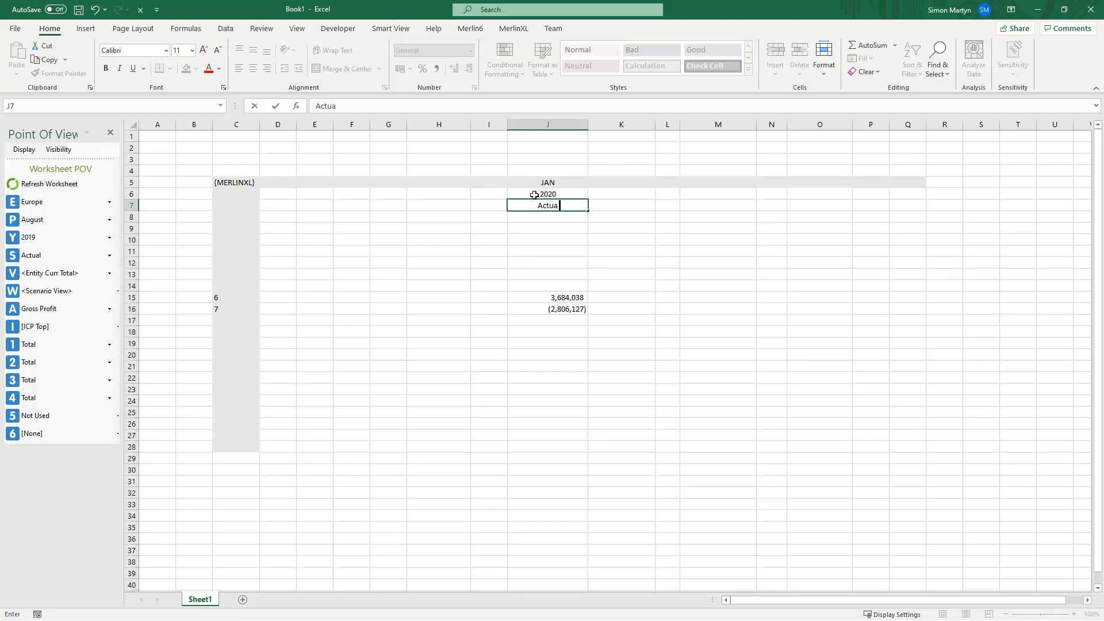
text(l)
key(Return)
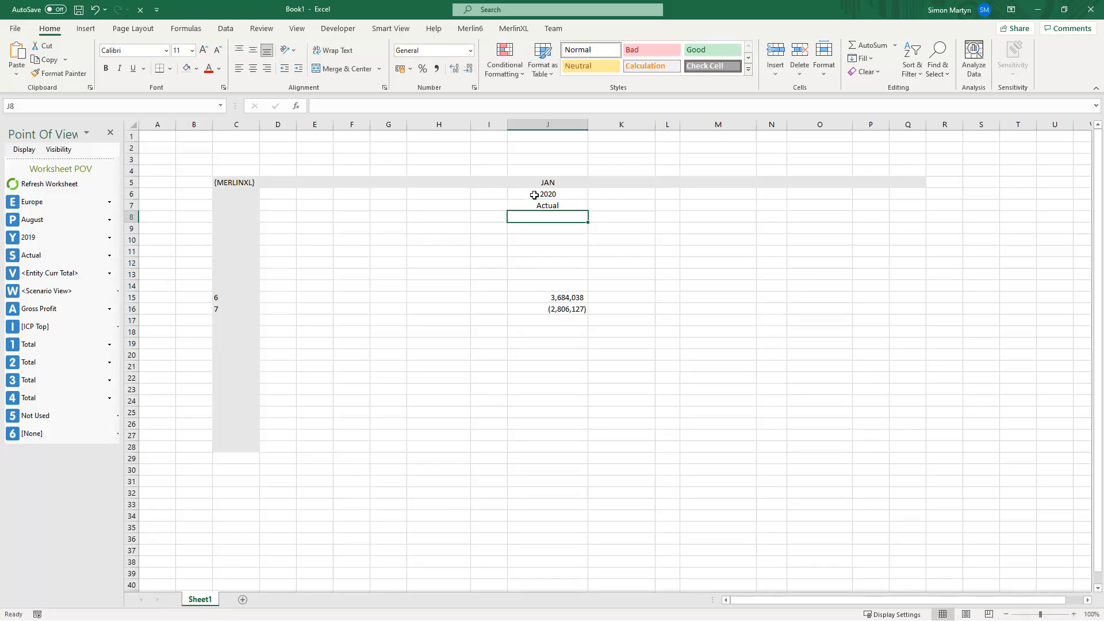
- Enter the keyword {descriptions} in C11 of the shaded column
click(234, 251)
text({descriptions)
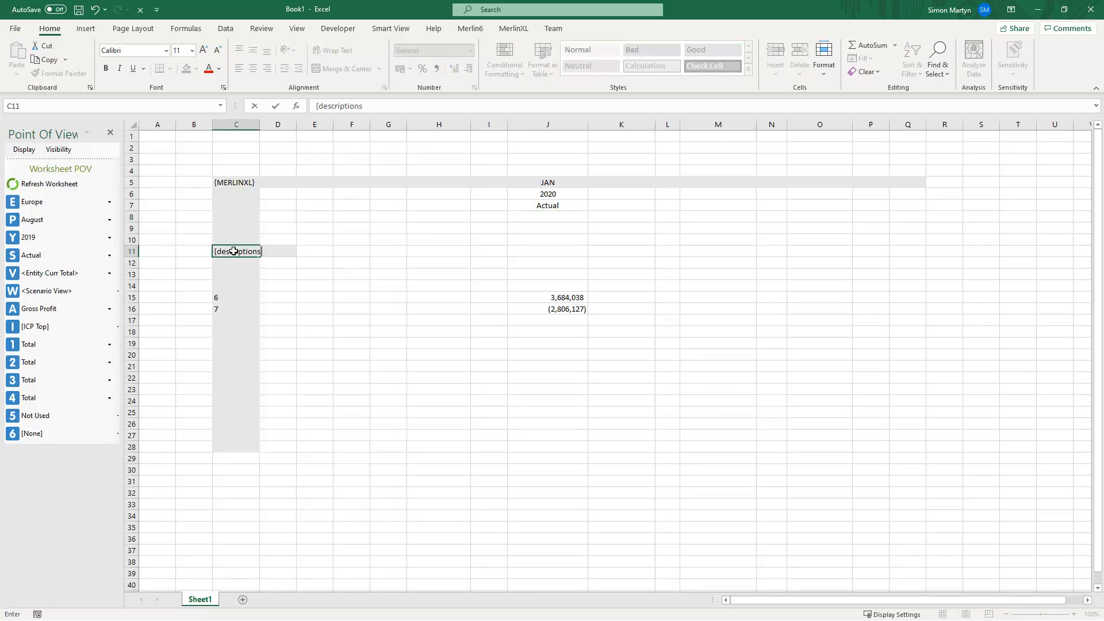
text(})
key(Return)
- Fill the {descriptions} keyword down from C11 to C13 and refresh the worksheet data
click(233, 251)
drag(259, 257, 259, 278)
click(243, 269)
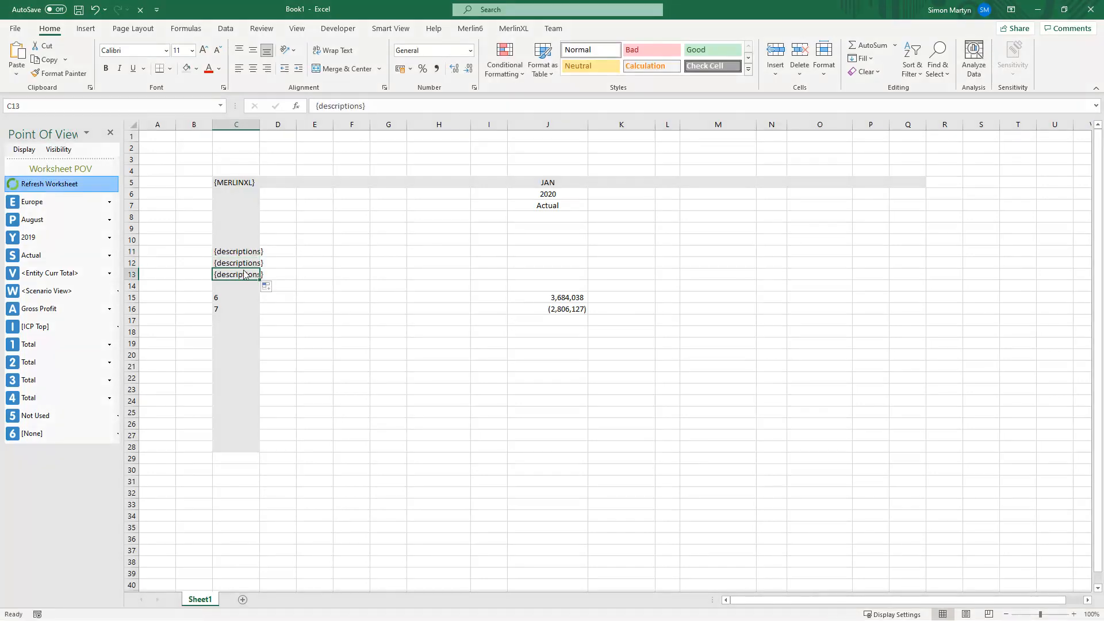
click(47, 184)
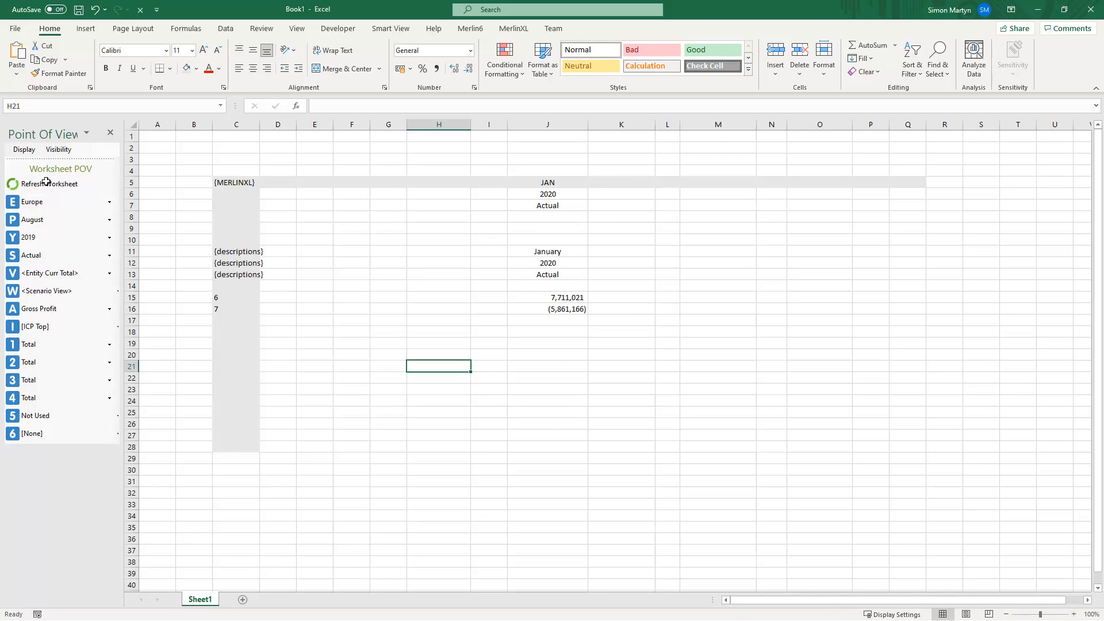
- Enter JAN in K5, 2020 in K7 and Actual in K8, leaving K6 empty, and refresh the worksheet
click(627, 182)
text(JA)
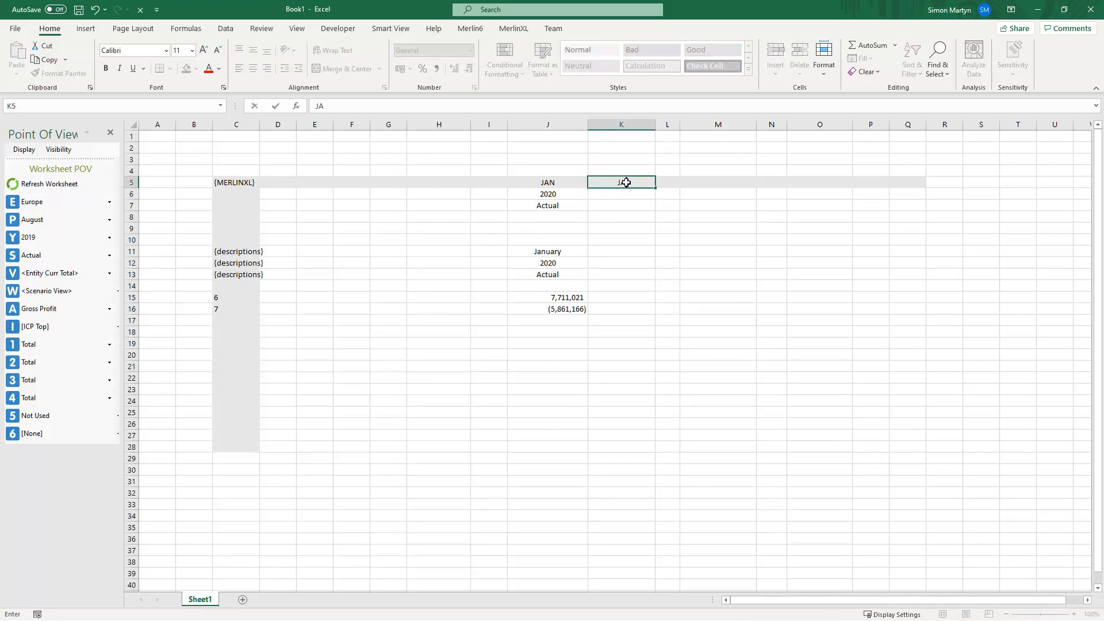
key(Return)
key(Return)
text(202)
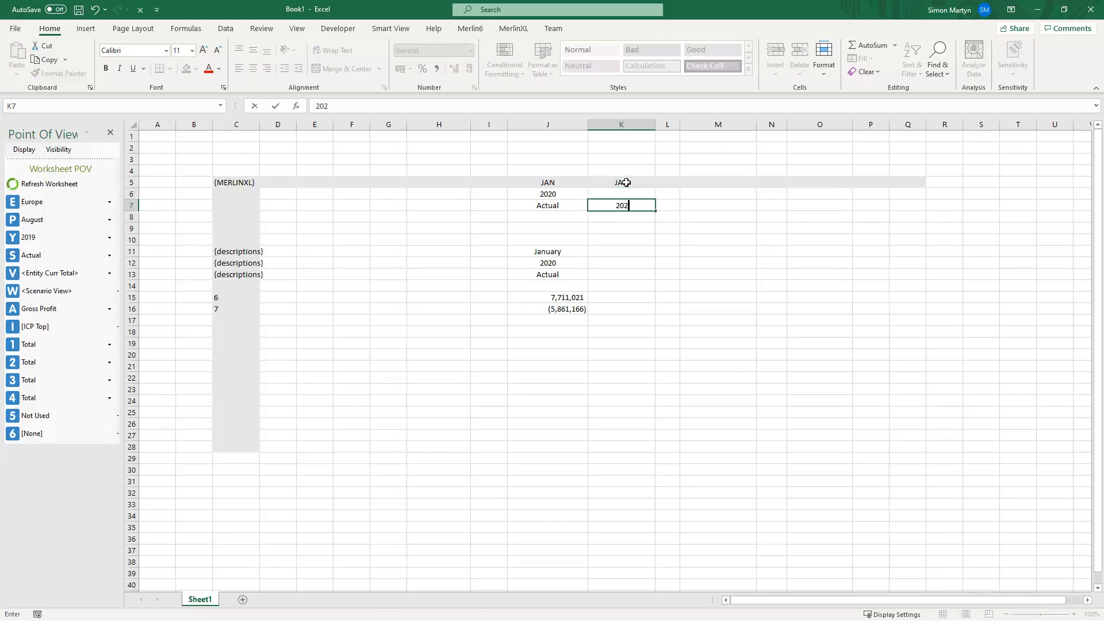
text(0)
key(Return)
text(Actua)
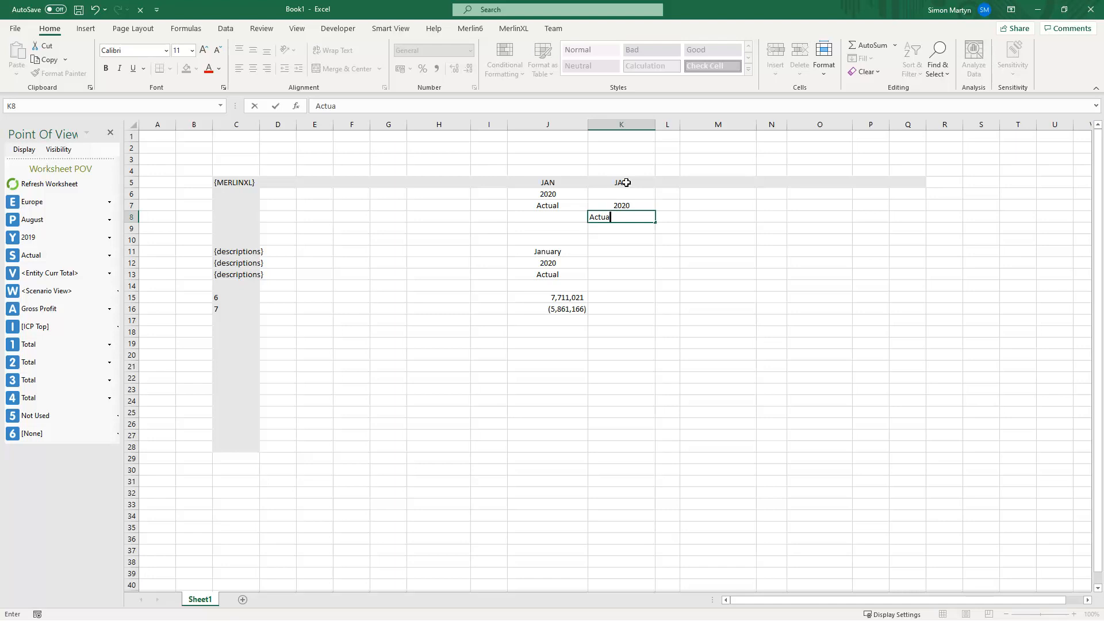
text(l)
key(Return)
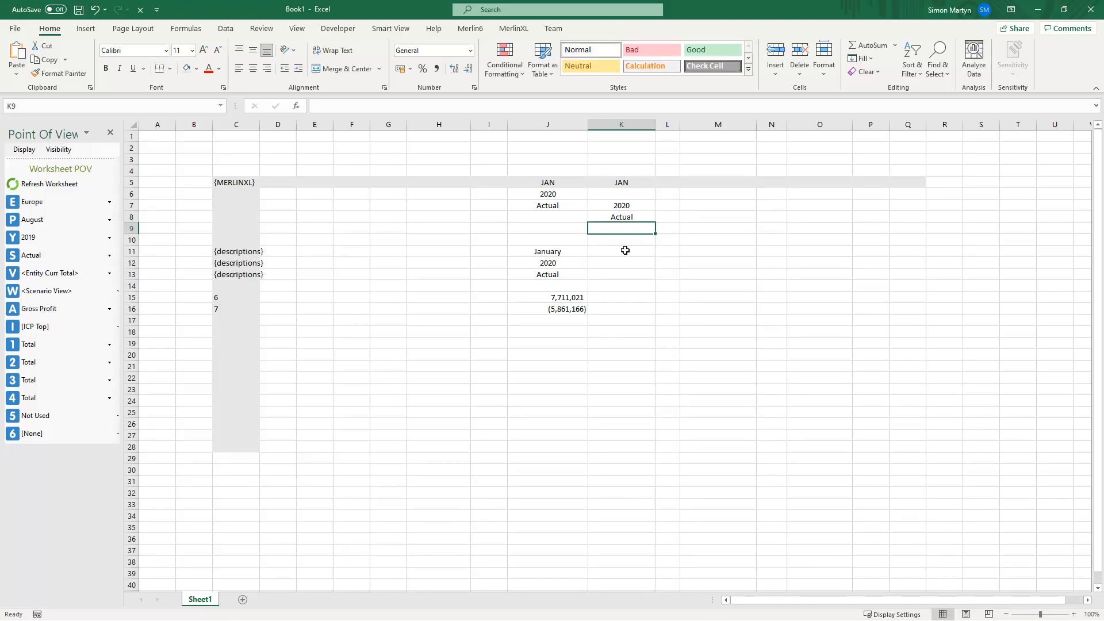
key(Up)
click(26, 183)
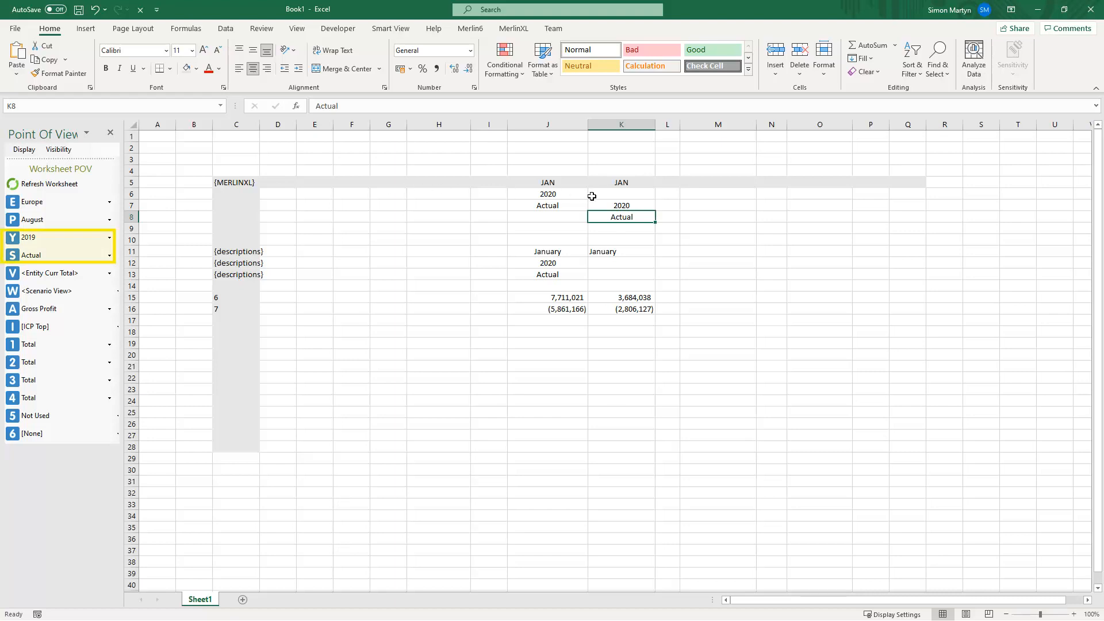
- Move 2020 from K7 up to K6, directly beneath the second JAN heading
click(623, 206)
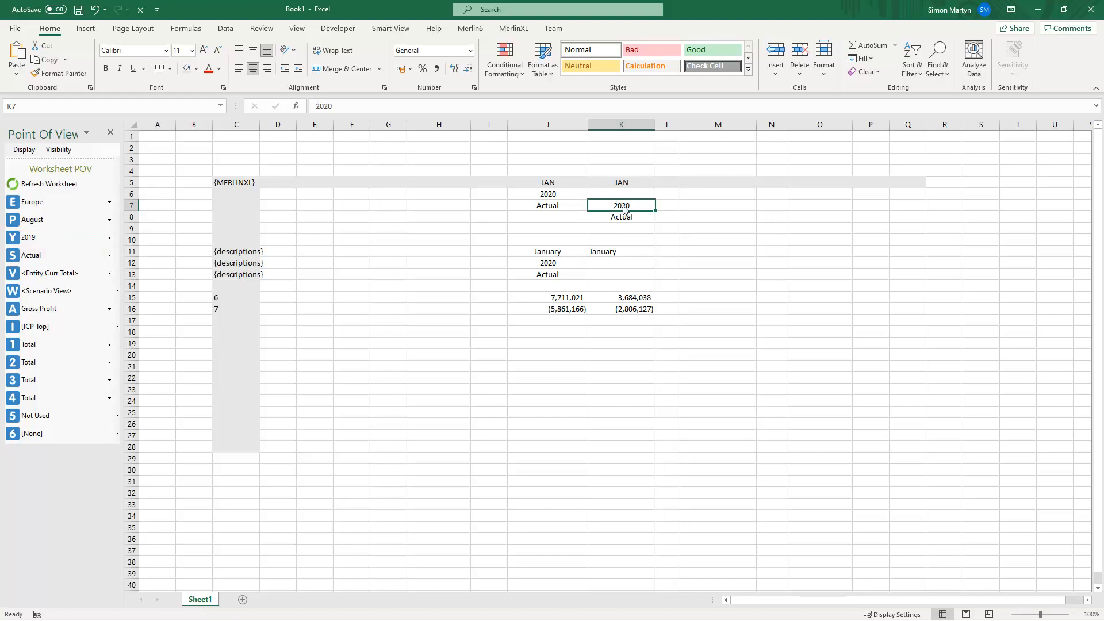
drag(622, 204, 618, 193)
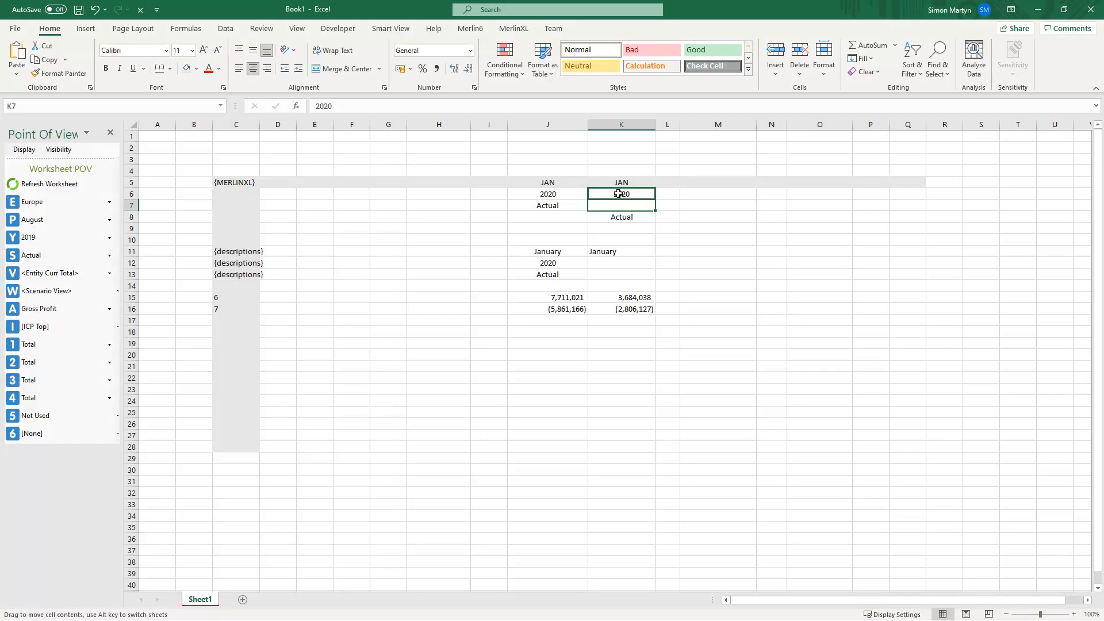
drag(618, 194, 620, 199)
drag(620, 198, 621, 198)
- Enter BUDGET in K8, leaving K7 blank above it, and refresh the worksheet
click(620, 216)
text(BUDGET)
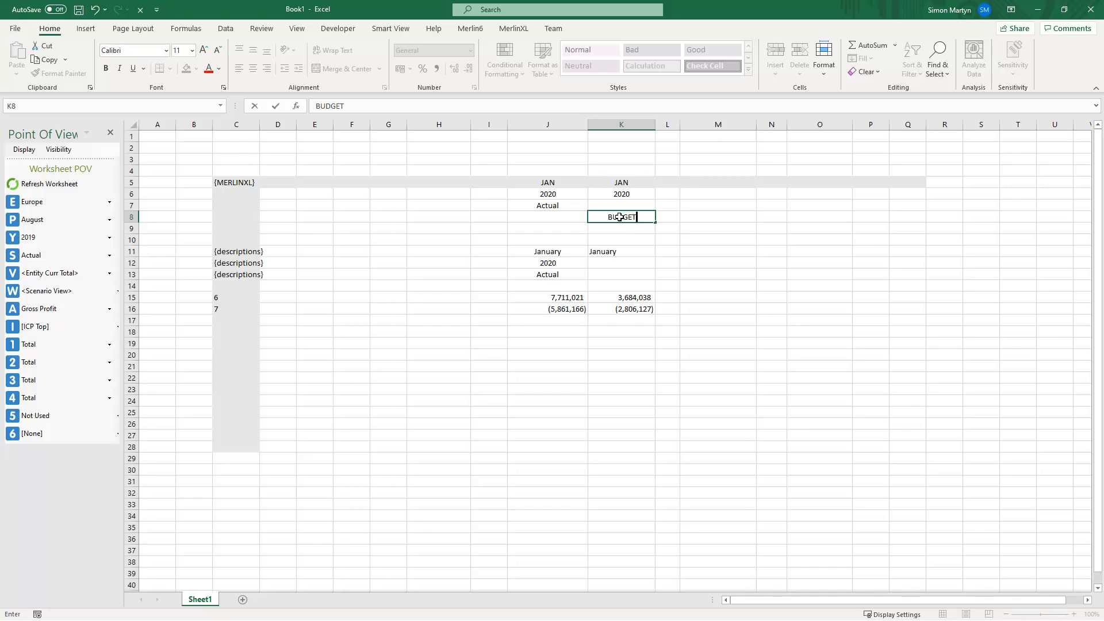
key(Return)
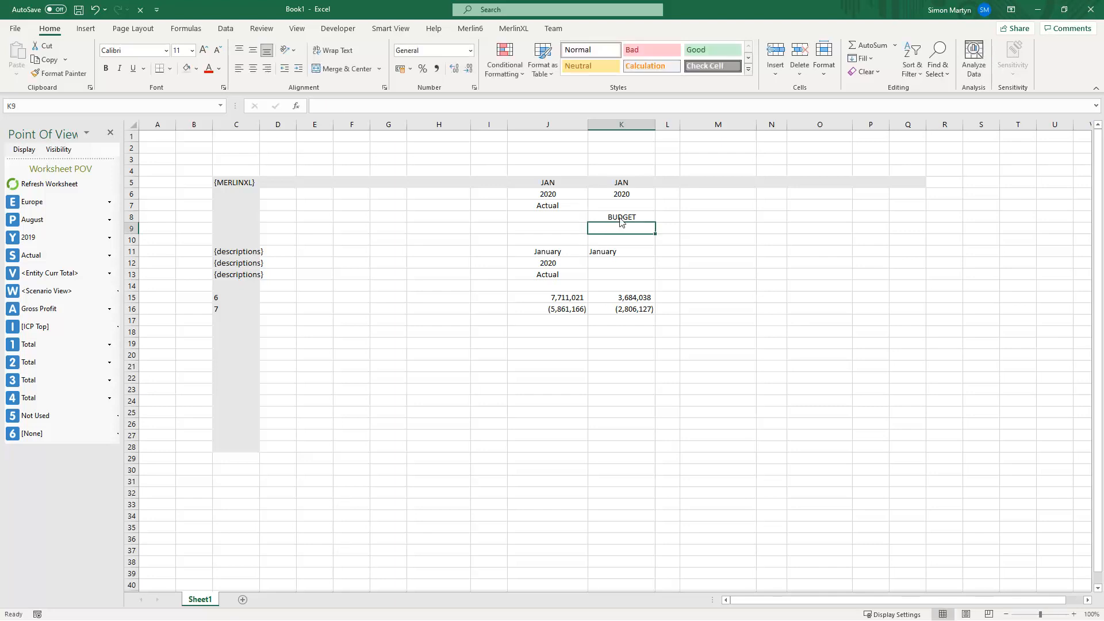
click(55, 184)
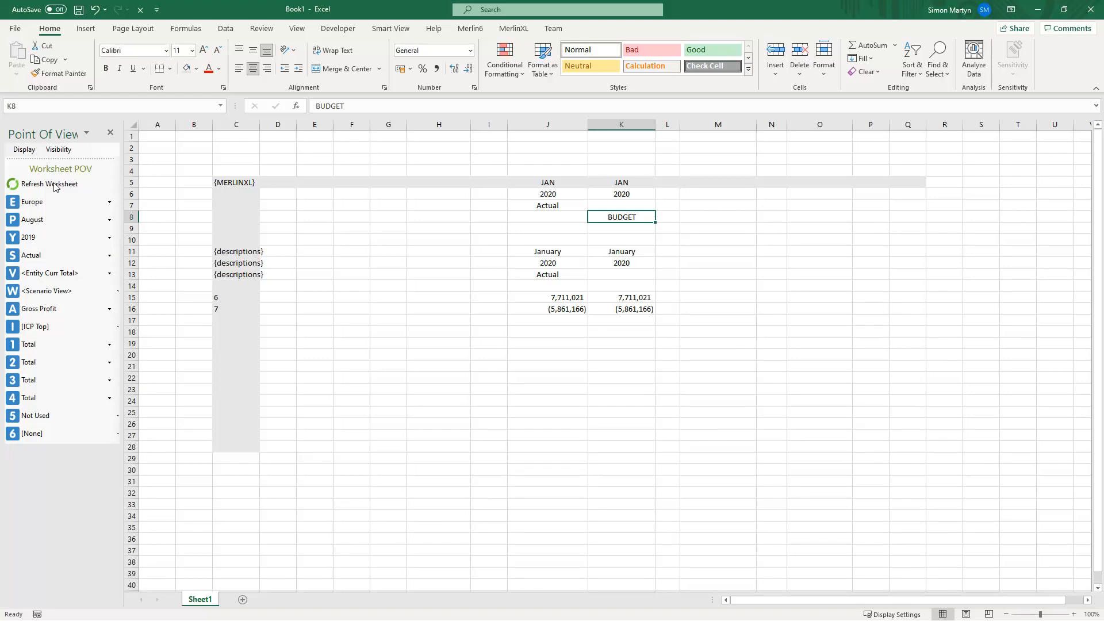
- Move BUDGET from K8 up to K7, directly beneath 2020, and refresh the worksheet
drag(635, 216, 633, 205)
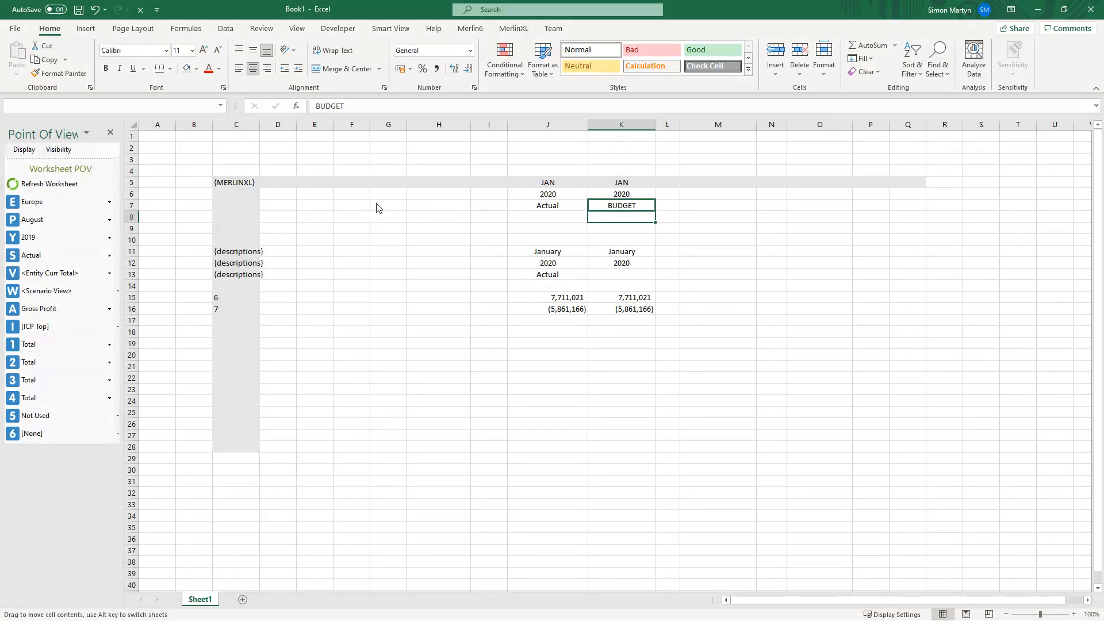
click(71, 185)
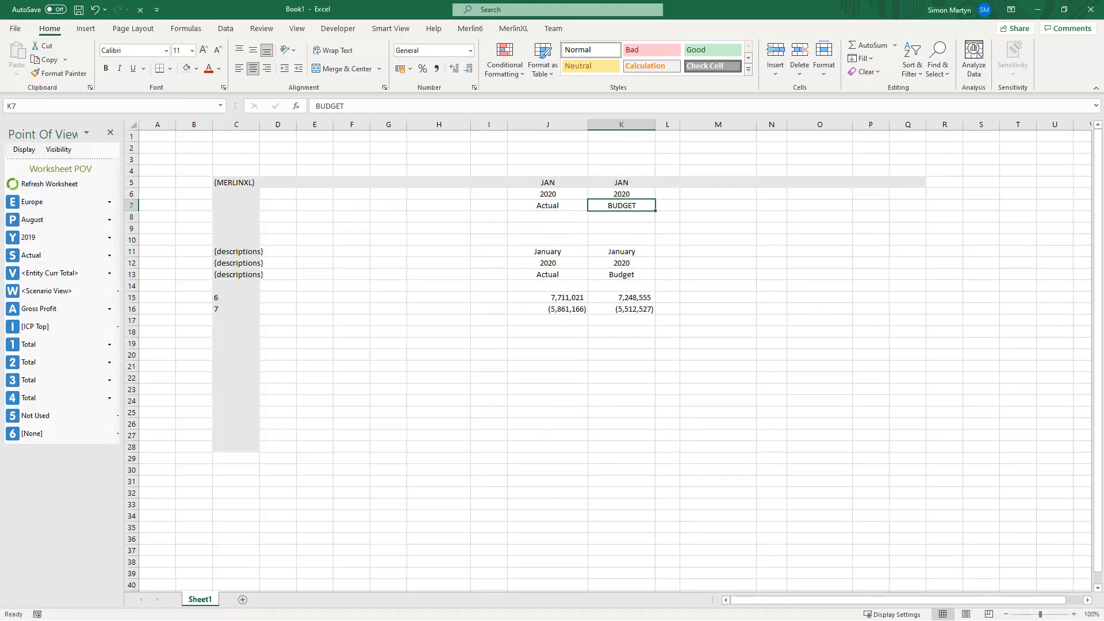
click(389, 355)
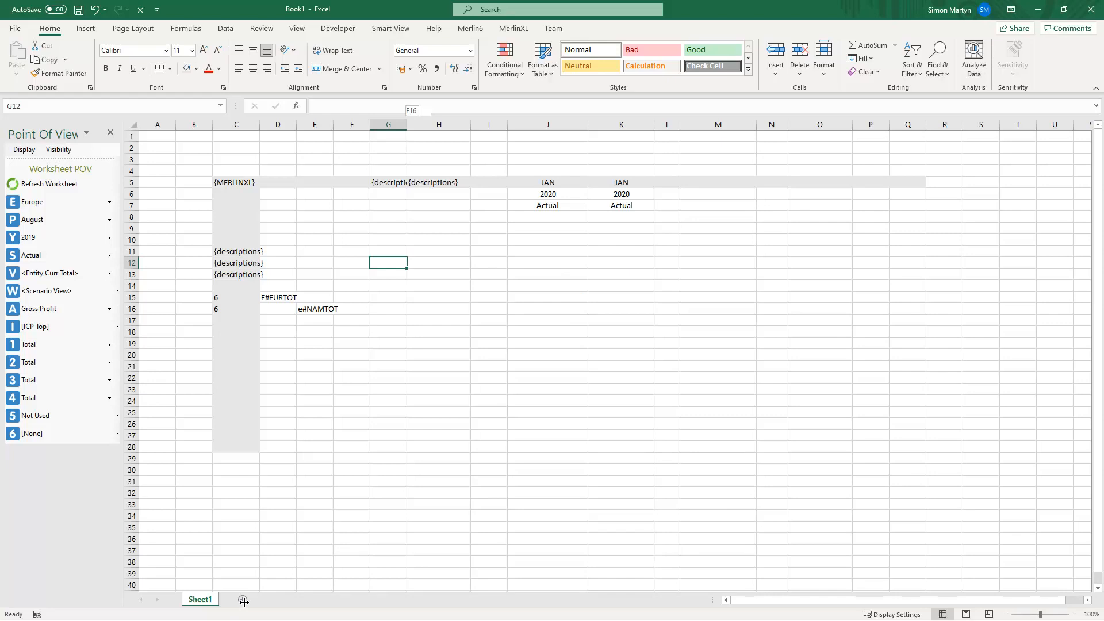
- Autofit column G and refresh the data, with the Point of View entity switched to Excel Wizards XLW Group
double_click(407, 125)
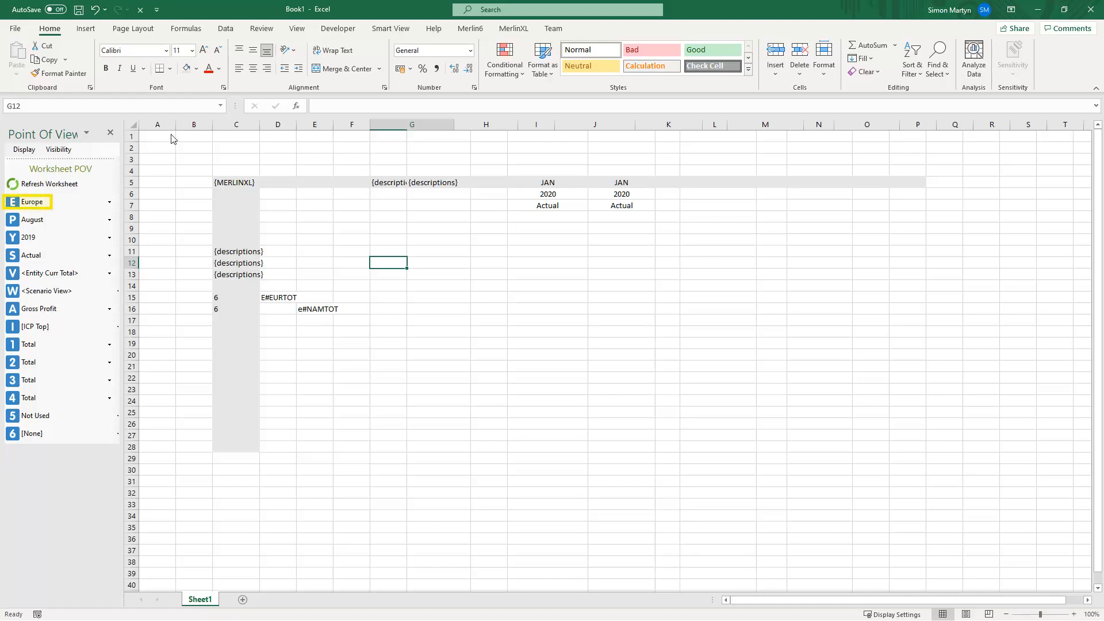
click(40, 184)
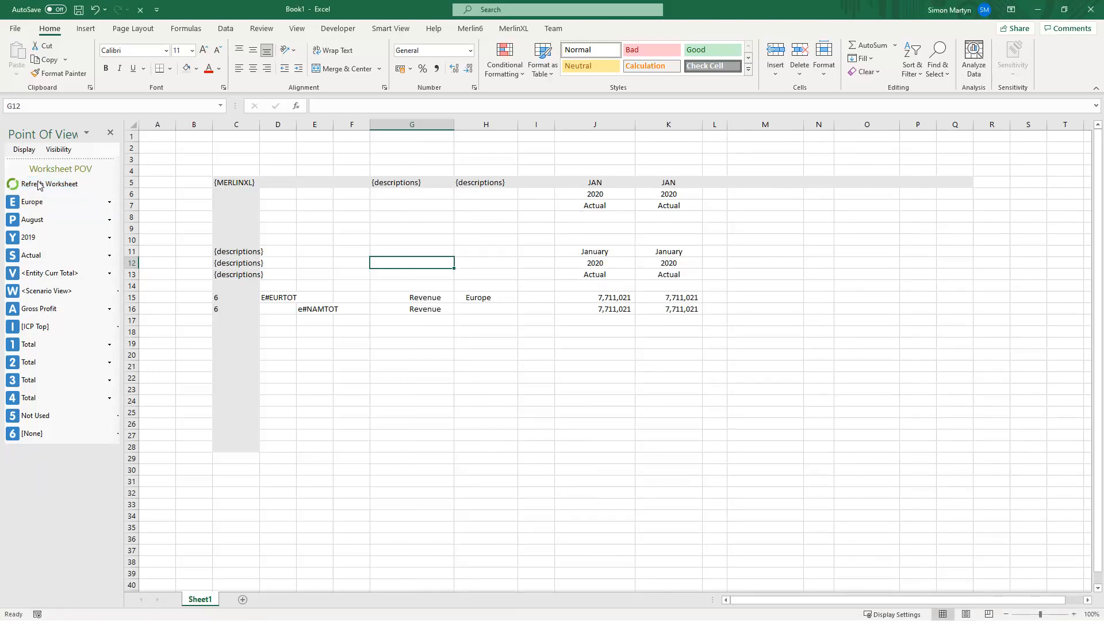
click(109, 203)
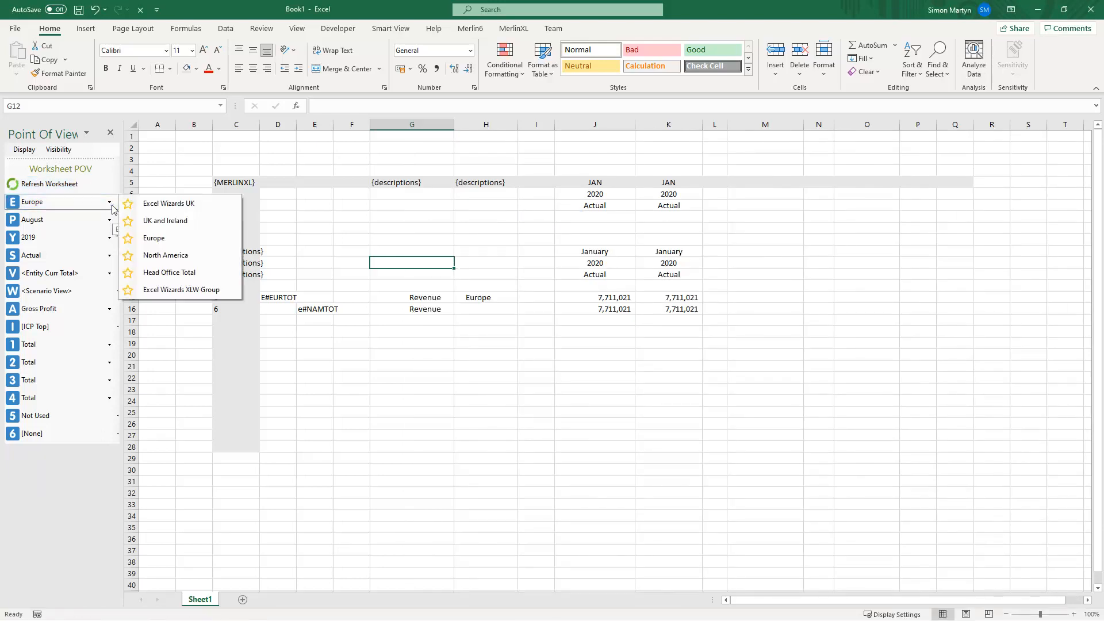
click(174, 290)
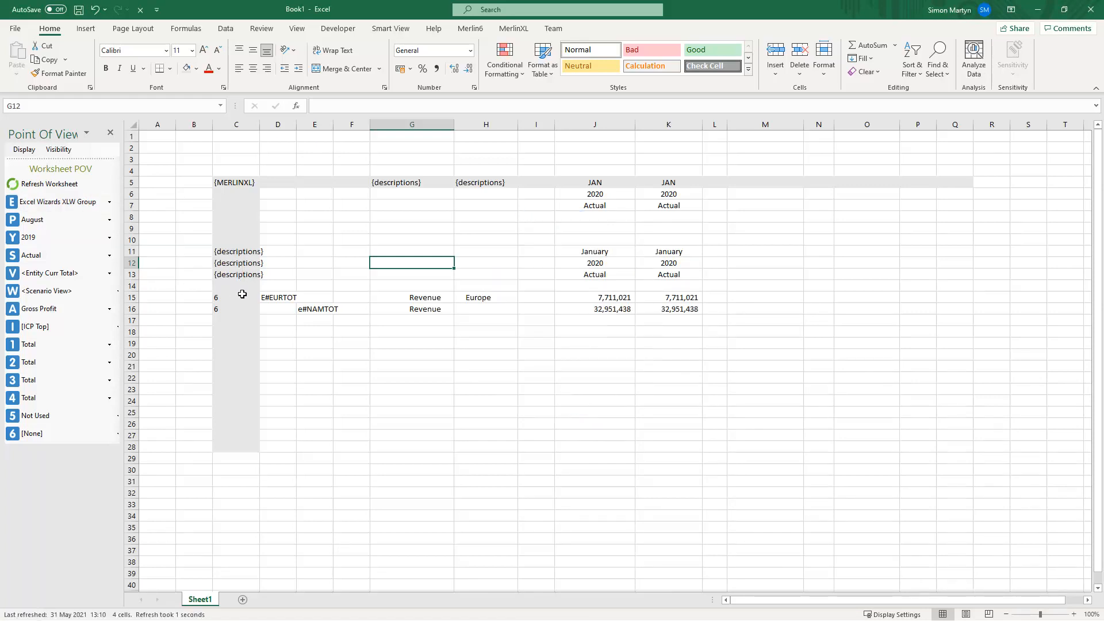
- Move e#NAMTOT from E16 to D16, adjacent to its account label, and refresh the worksheet
click(311, 309)
drag(310, 315, 287, 316)
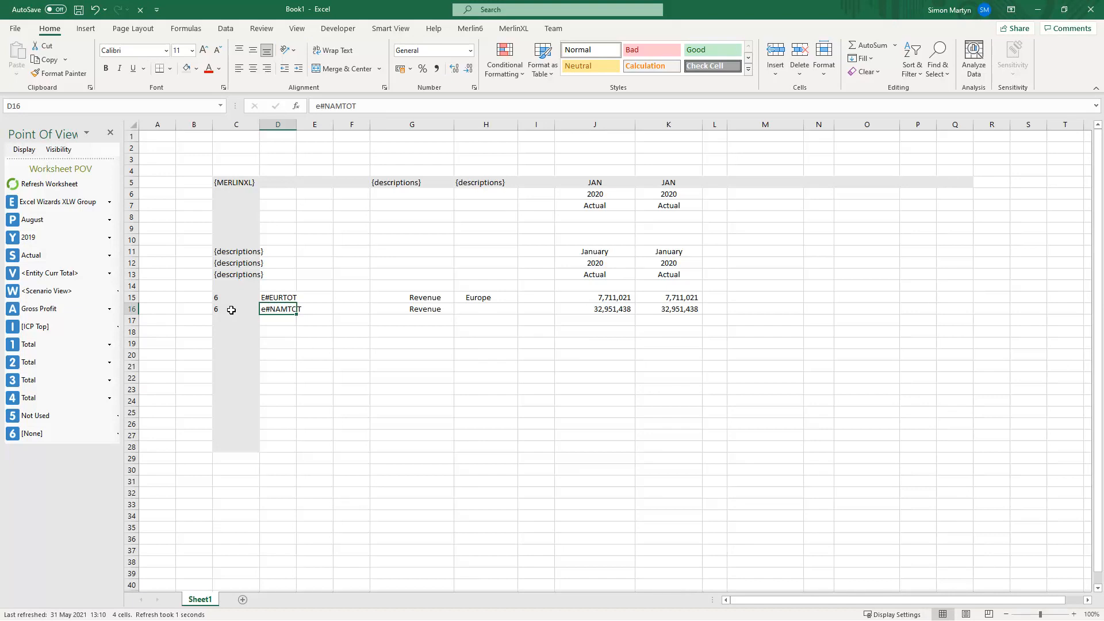
click(231, 311)
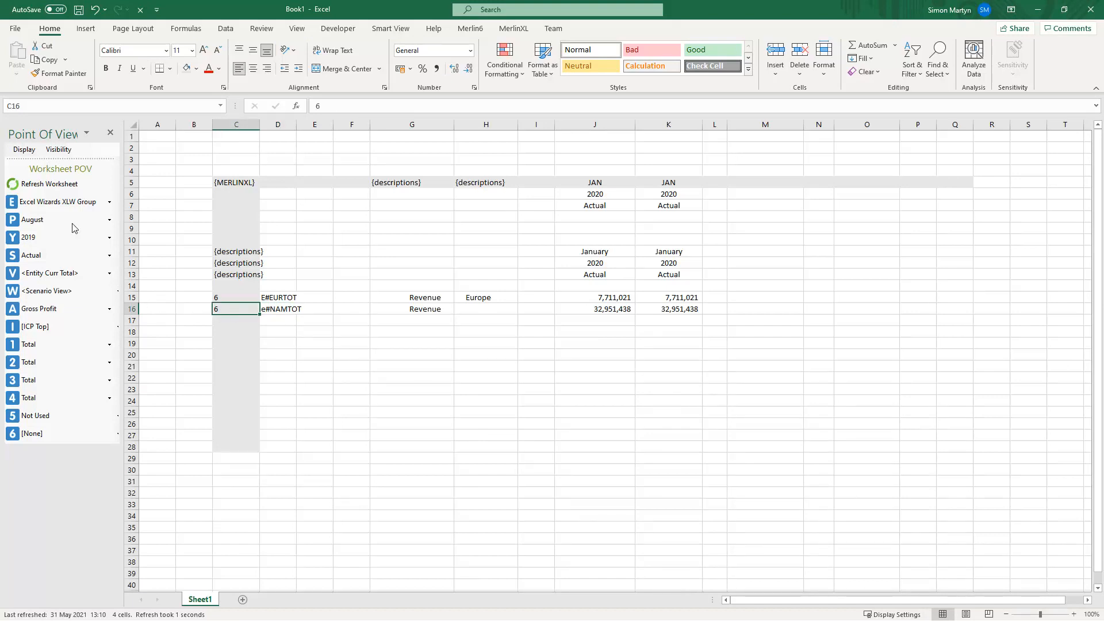
click(69, 185)
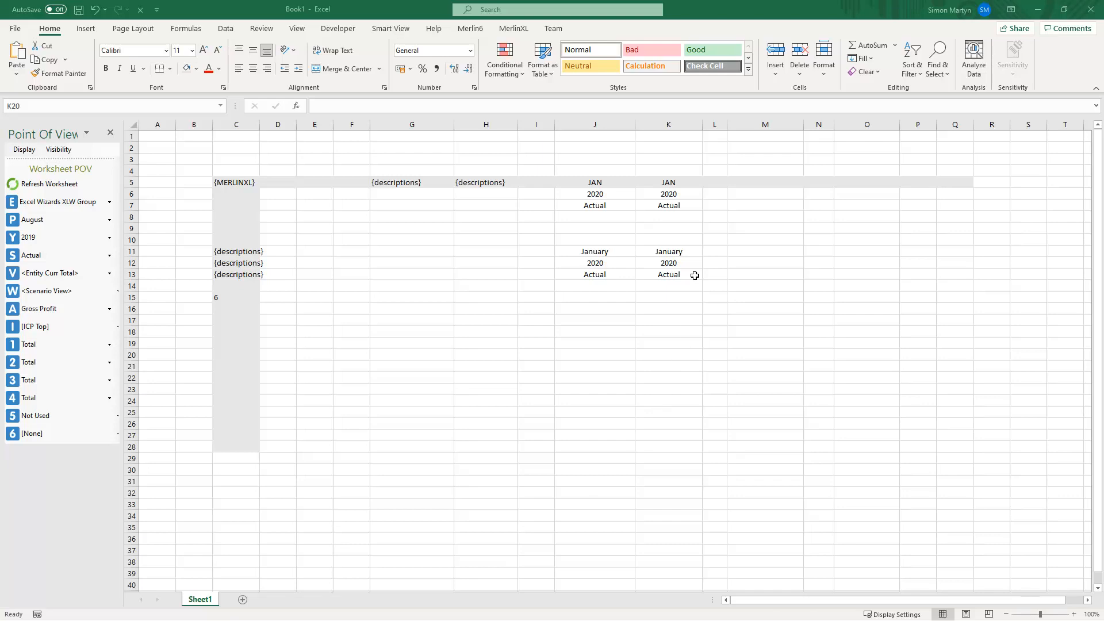
- Replace the stacked heading in K5:K7 with the single-cell entry JAN;Y#2020;Actual in K5 and refresh the worksheet
drag(669, 194, 676, 201)
key(Delete)
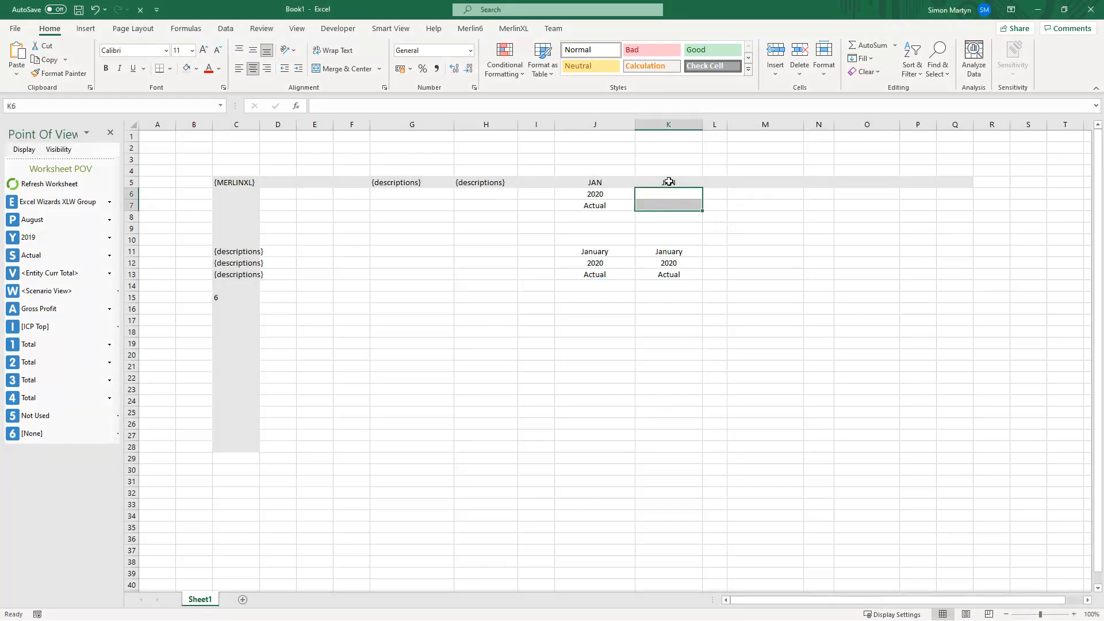
click(670, 181)
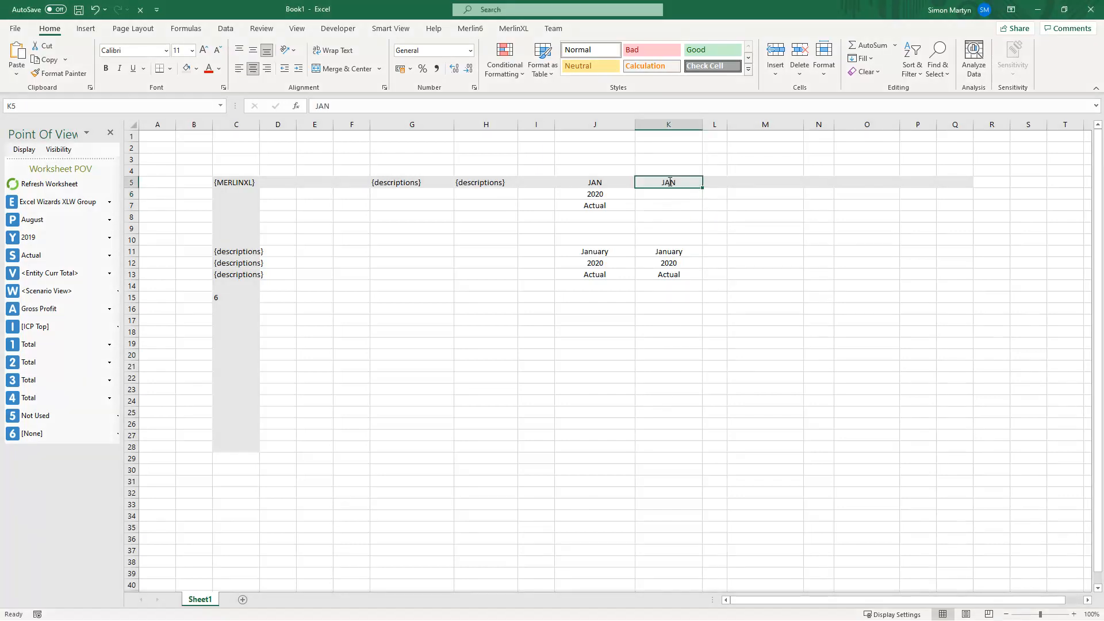
click(343, 107)
text(;Y#2020;Actua)
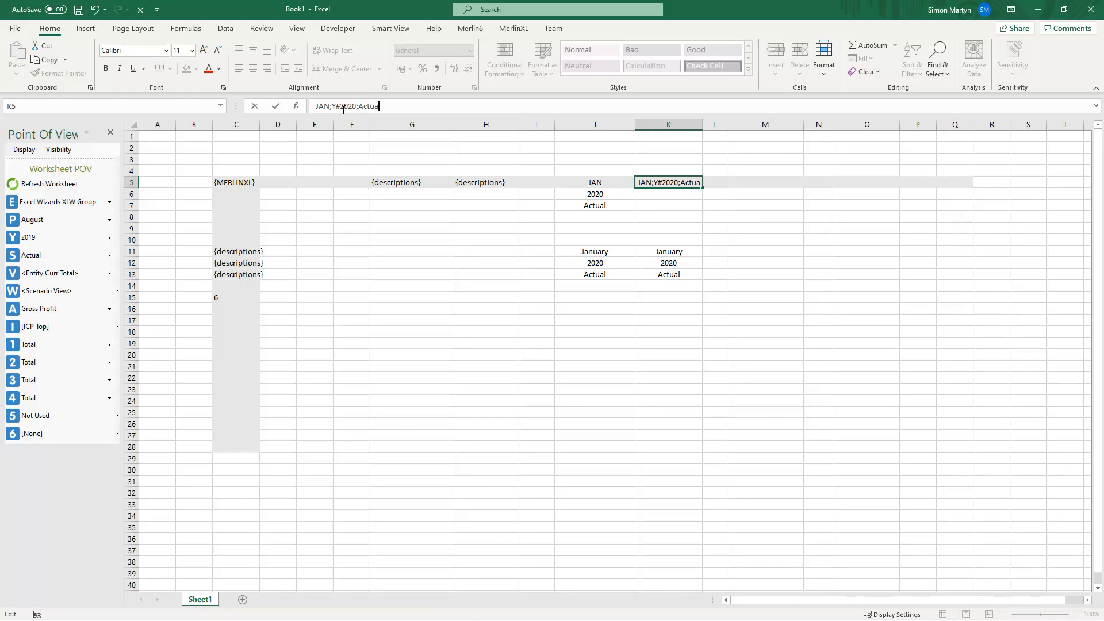
text(l)
key(Return)
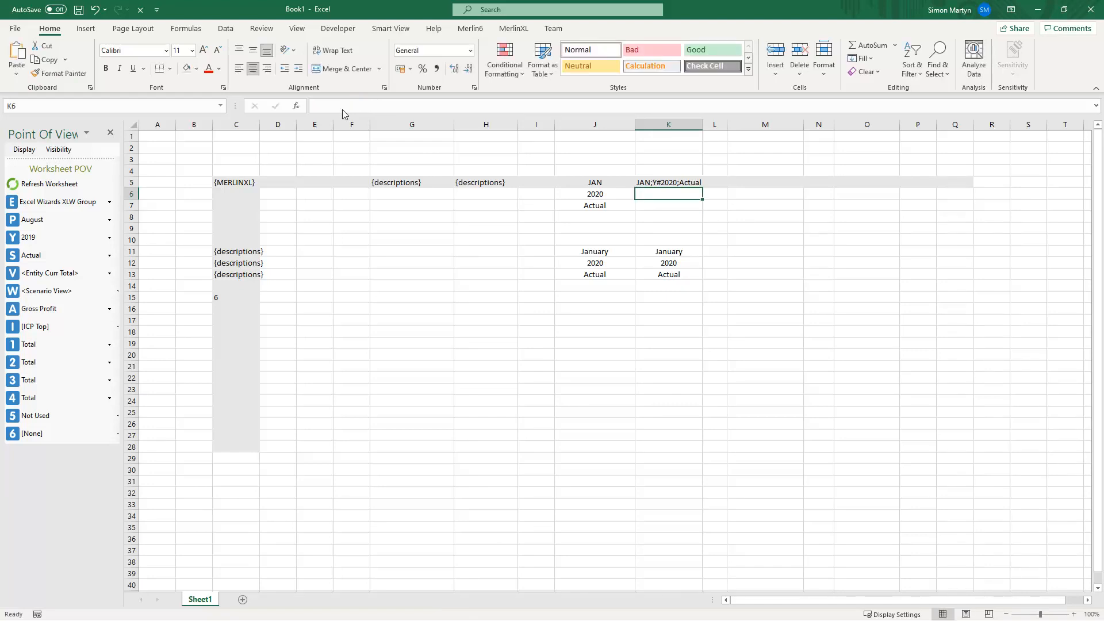
click(76, 184)
- Shorten the heading in K5 to JAN;Y#2020 and enter Actual beneath it in K6
click(661, 183)
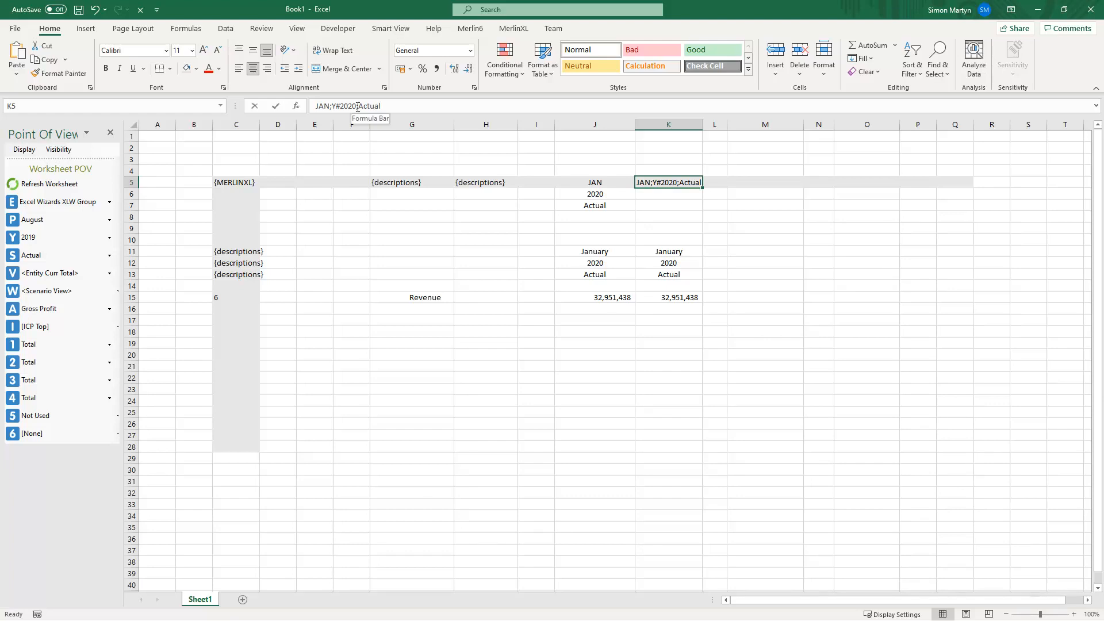
drag(358, 107, 387, 107)
key(BackSpace)
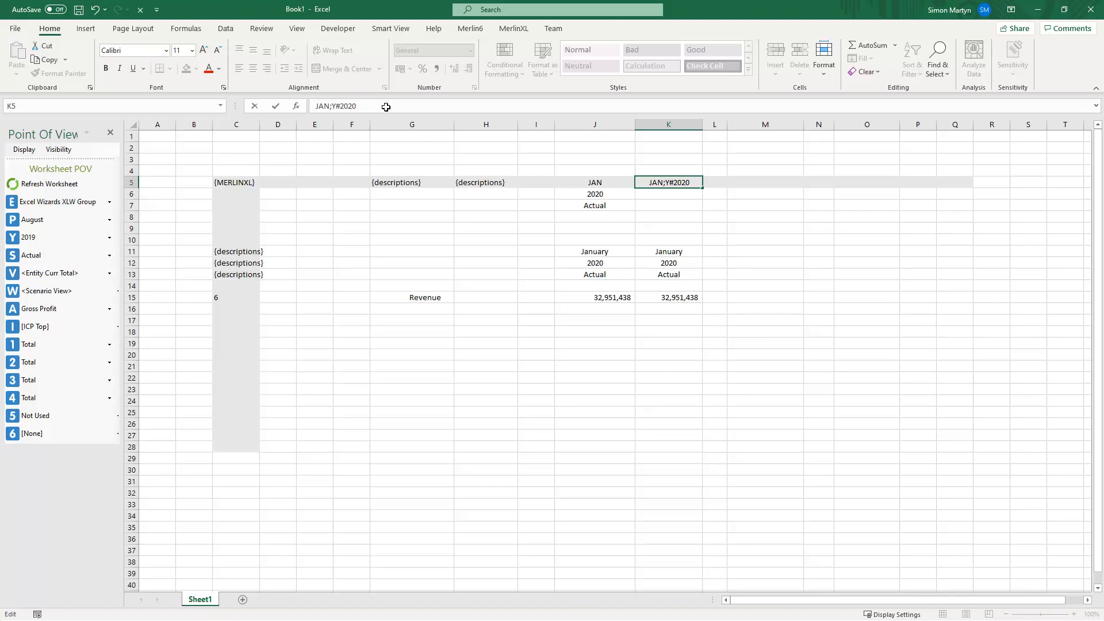
click(651, 194)
text(Actua)
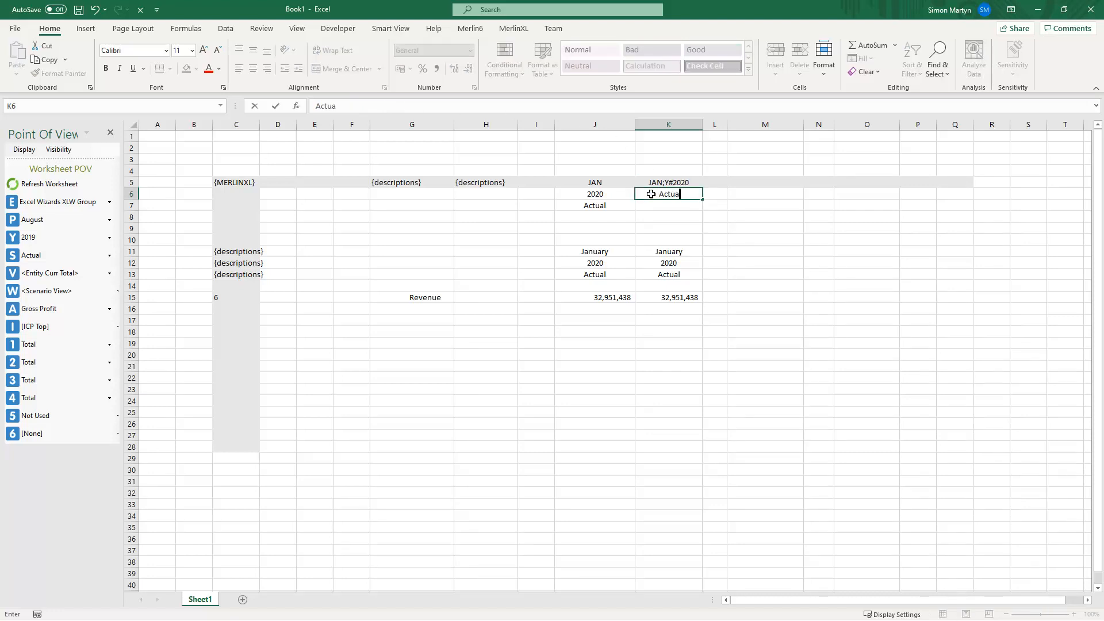
text(l)
- Clear the retrieved descriptions and data from J11:K16 and refresh the worksheet
drag(668, 251, 595, 309)
key(Delete)
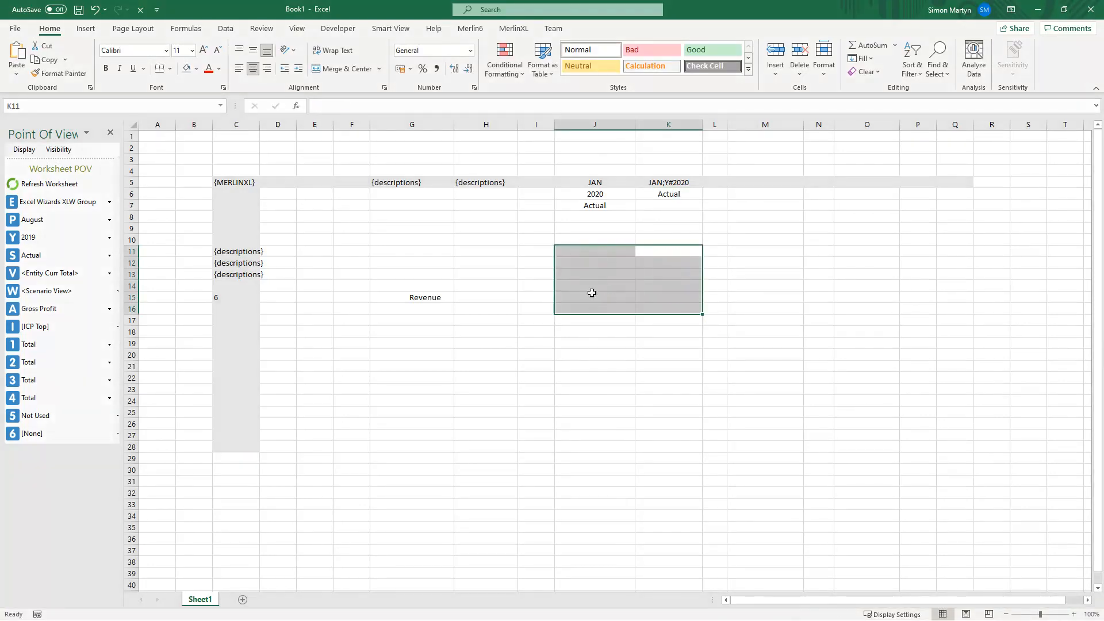
click(594, 298)
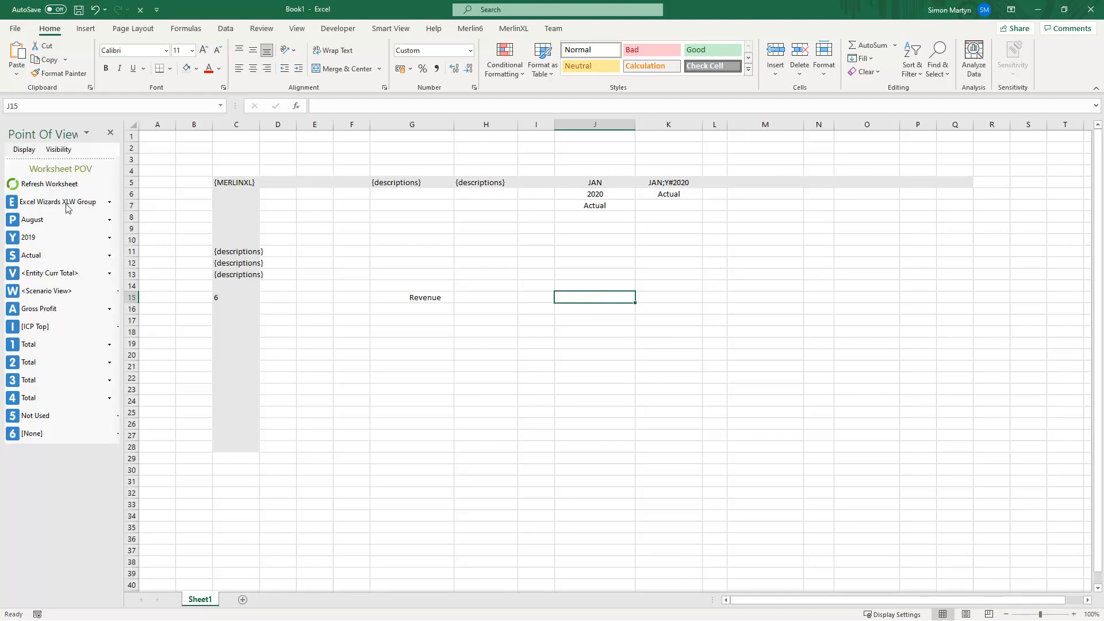
click(60, 184)
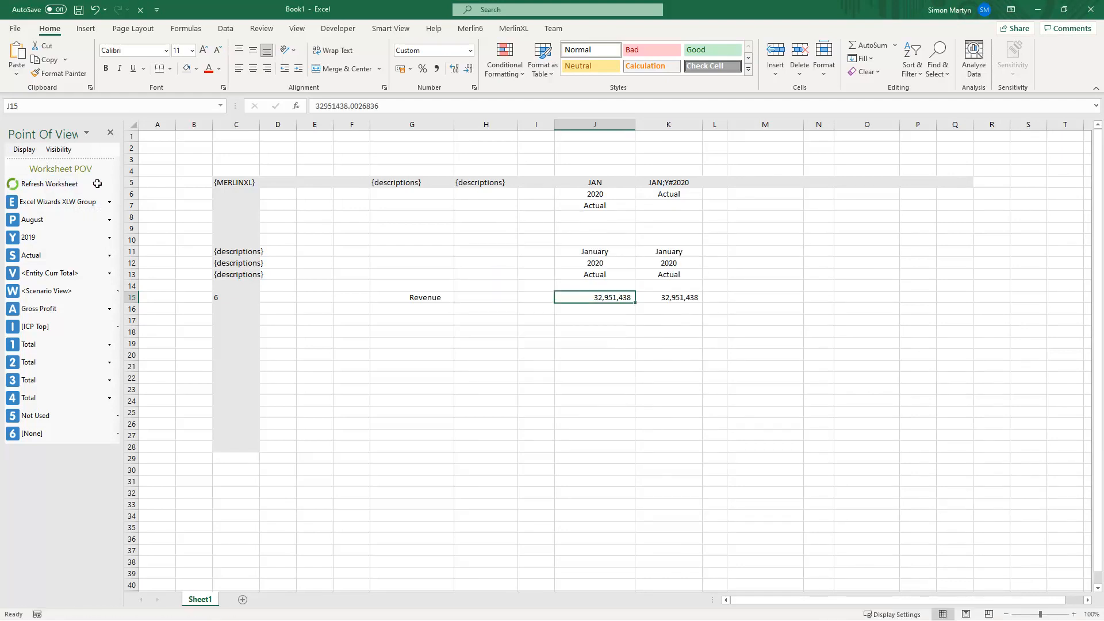
- Clear K5:K16 and rebuild the column heading with Actual;P#JAN in K5 and 2020 in K6, refreshing the worksheet
drag(674, 182, 670, 309)
key(Delete)
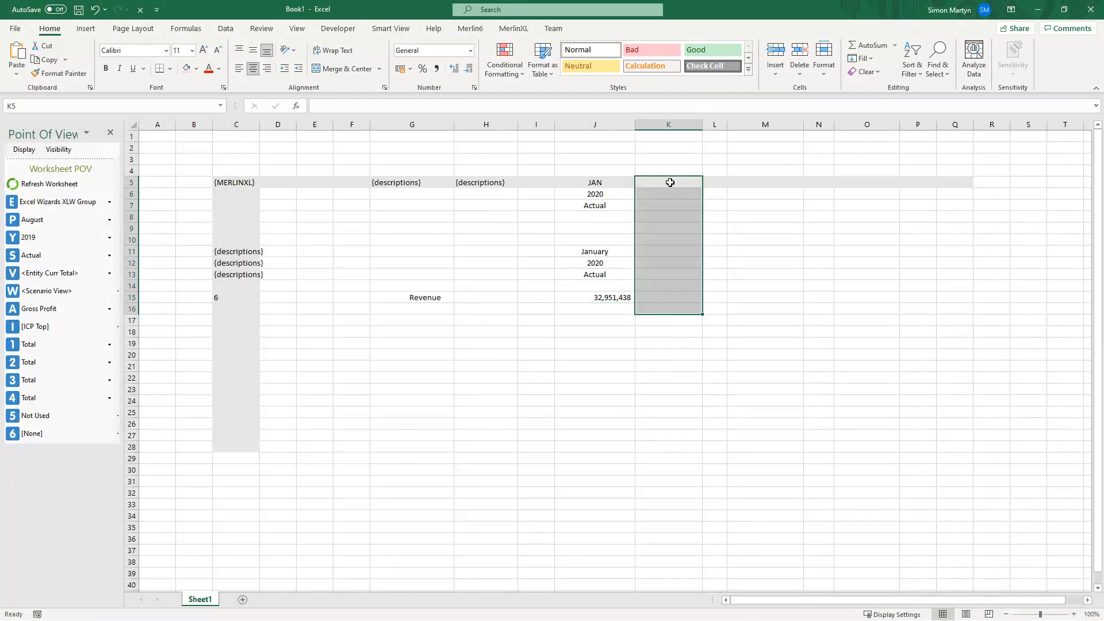
click(670, 182)
text(Actual;P#JAN)
key(Return)
text(202)
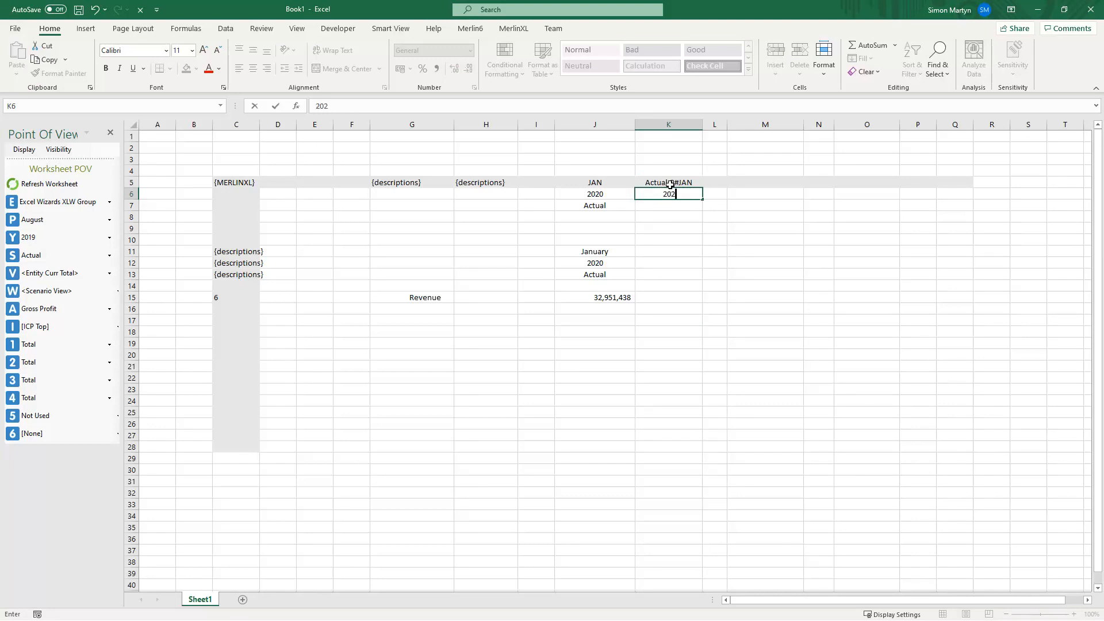
text(0)
key(Return)
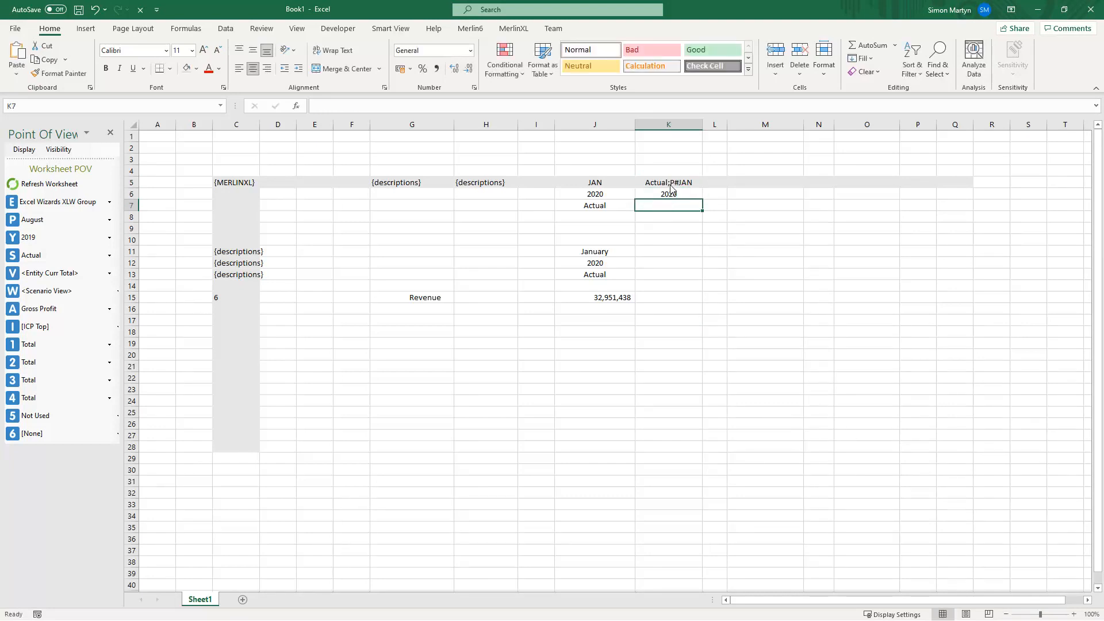
click(80, 183)
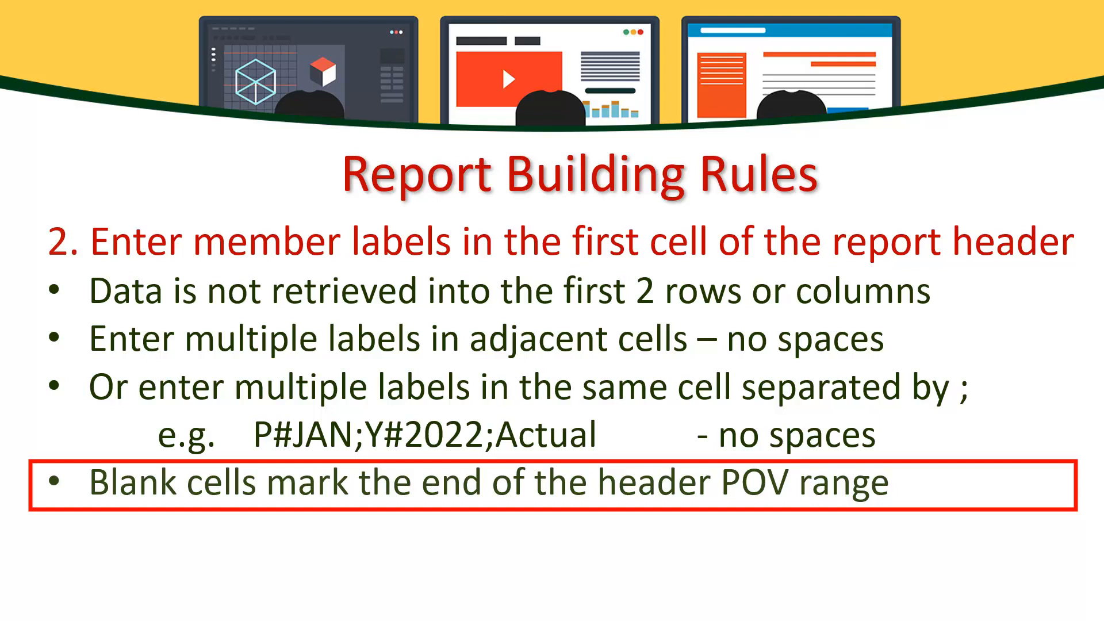
key(Right)
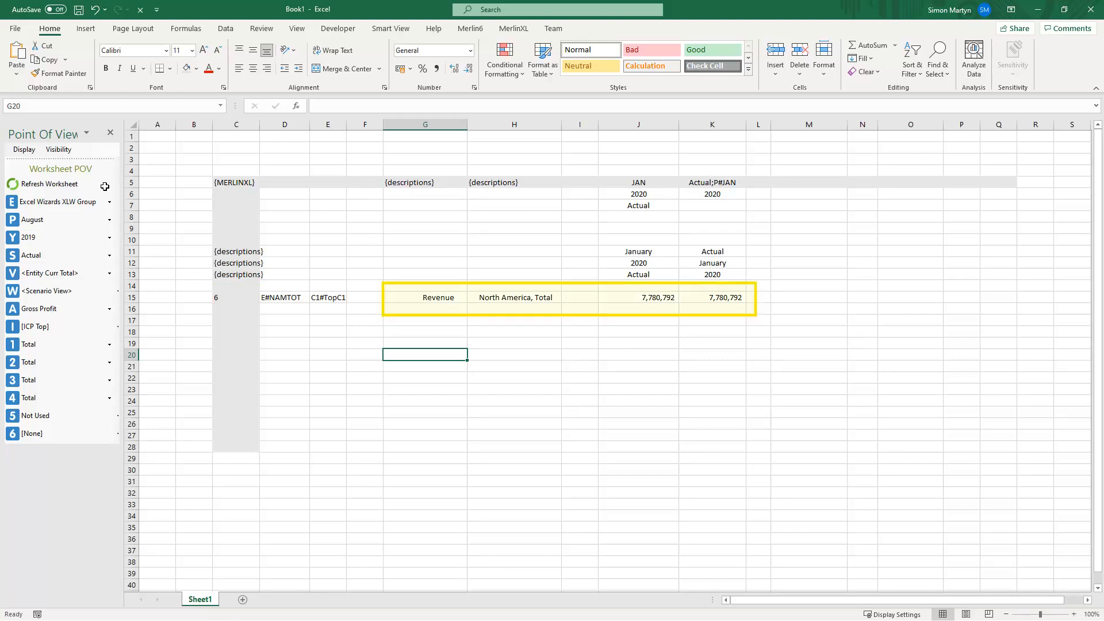
- Delete the blank column F between the row members and the first {descriptions} column
click(369, 123)
right_click(369, 123)
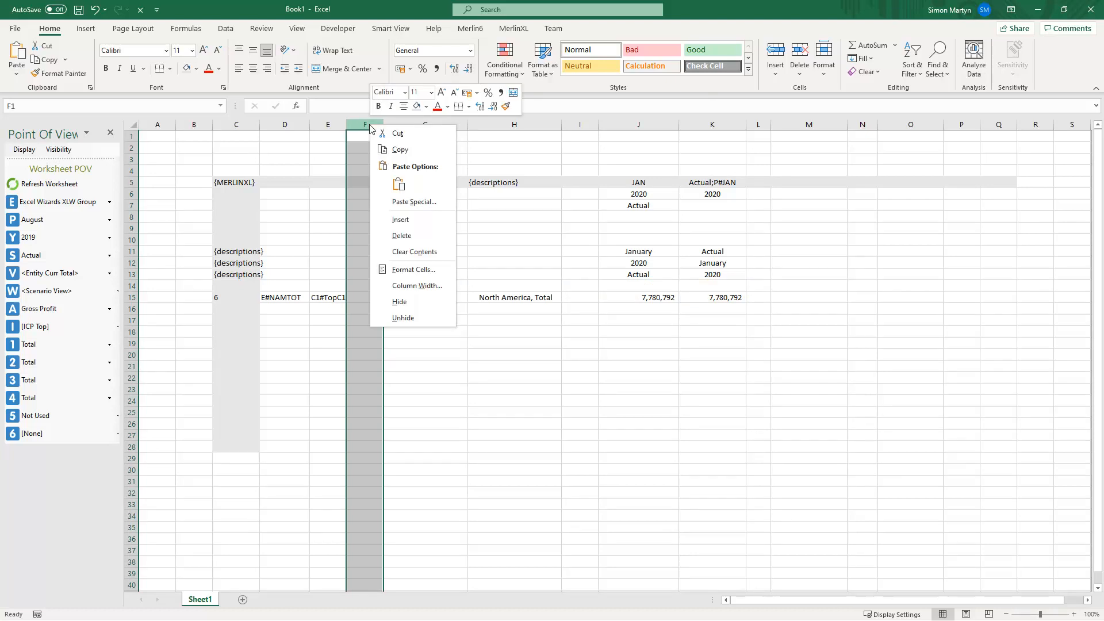
click(401, 235)
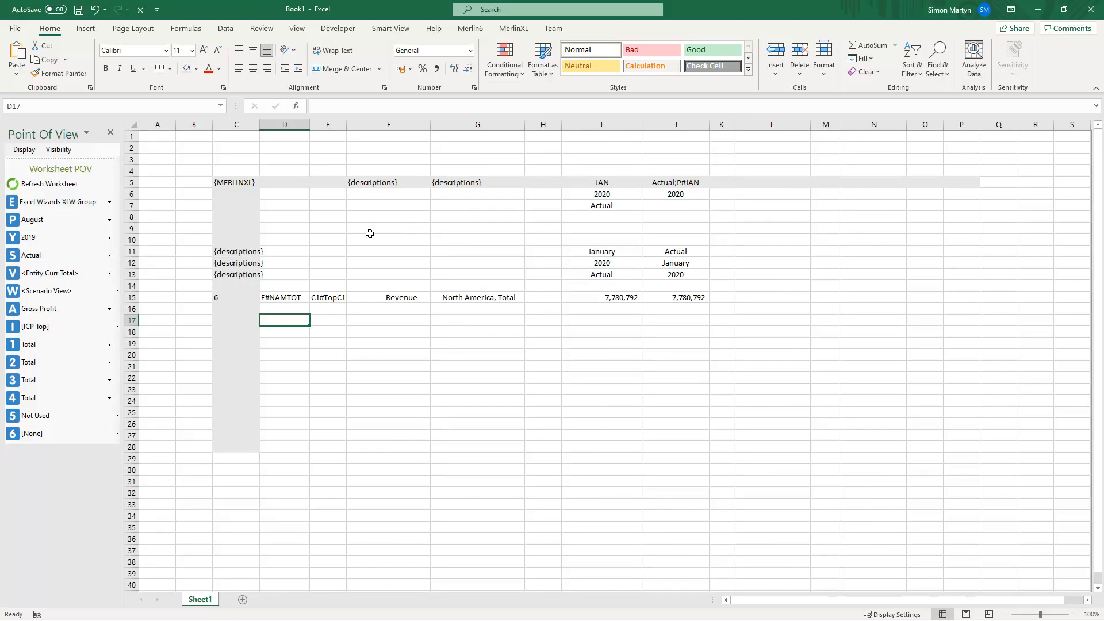
- Highlight the adjoining row entries in C15:G15, then refresh the worksheet and inspect the retrieved values in row 15
click(222, 299)
key(ctrl+shift+Right)
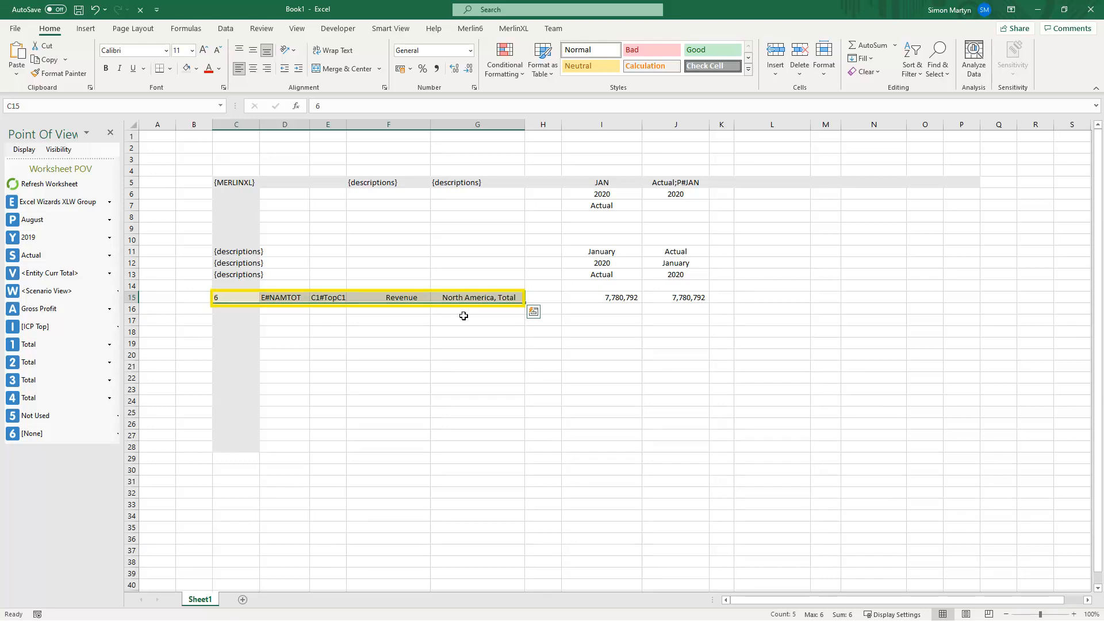
click(466, 320)
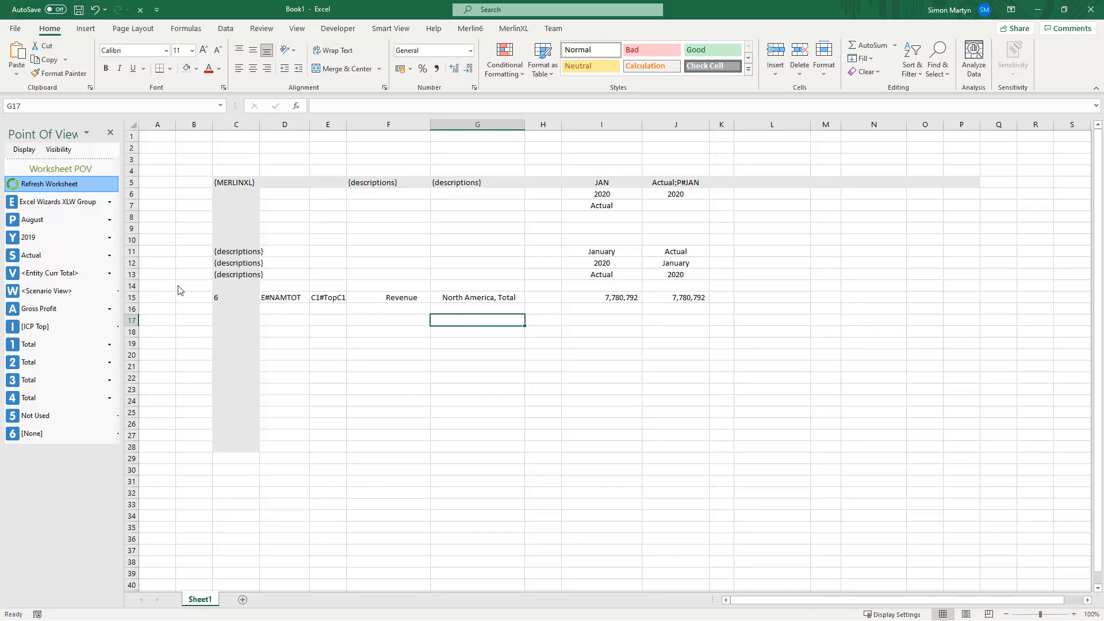
click(72, 185)
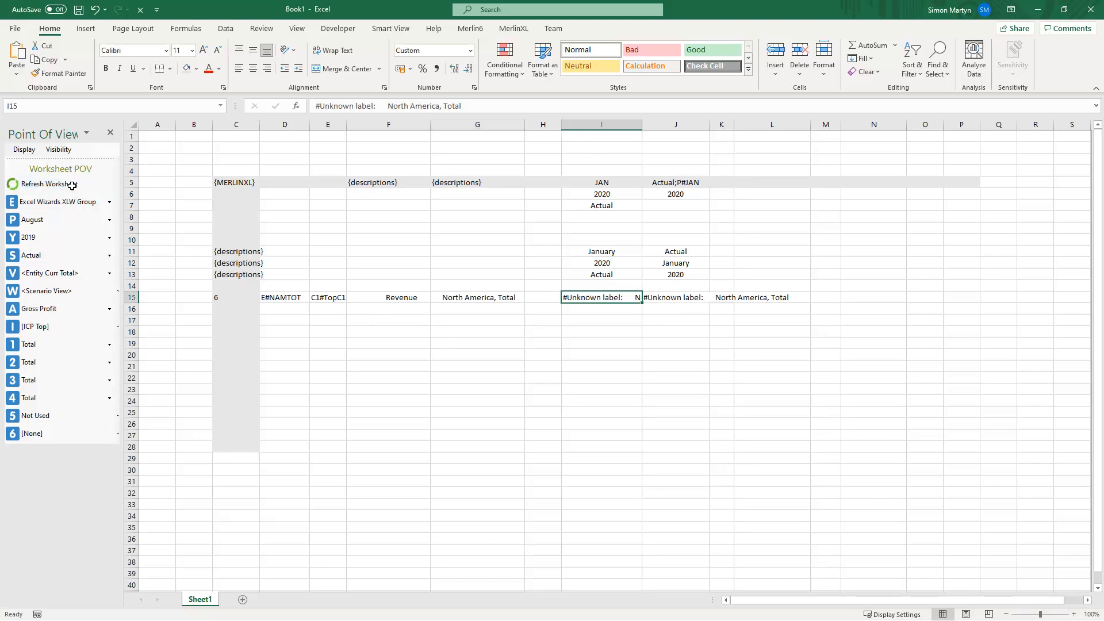
click(665, 300)
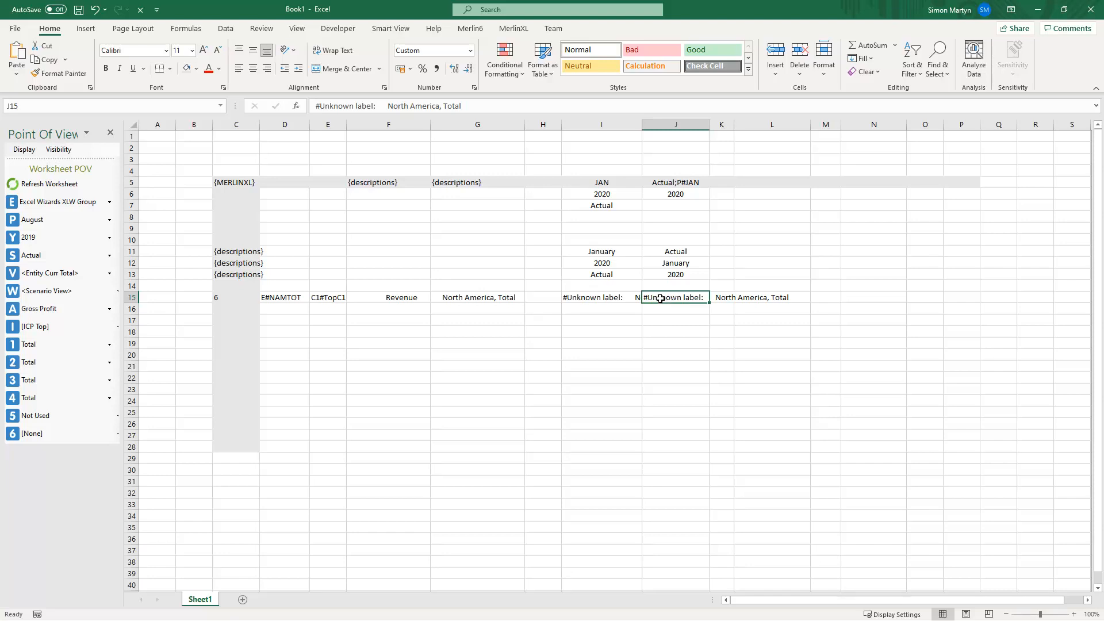
- Clear the retrieved descriptions and results from F11:L16
drag(388, 251, 786, 305)
key(Delete)
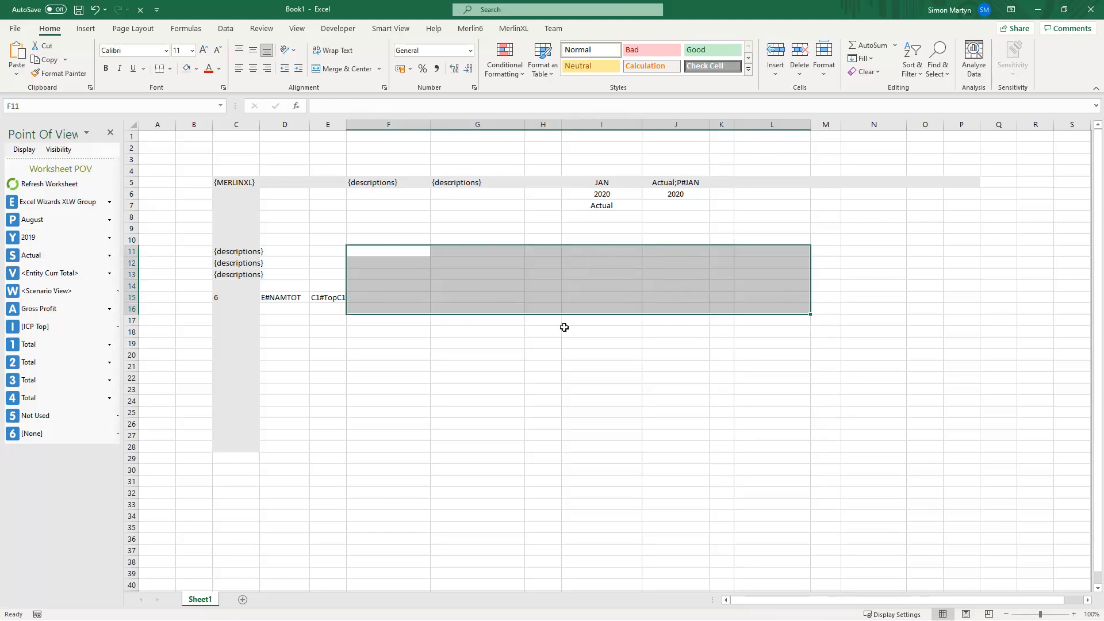
- Refresh the worksheet repeatedly to test the row members in C15:E15 with no blank column before the {descriptions} columns
click(537, 356)
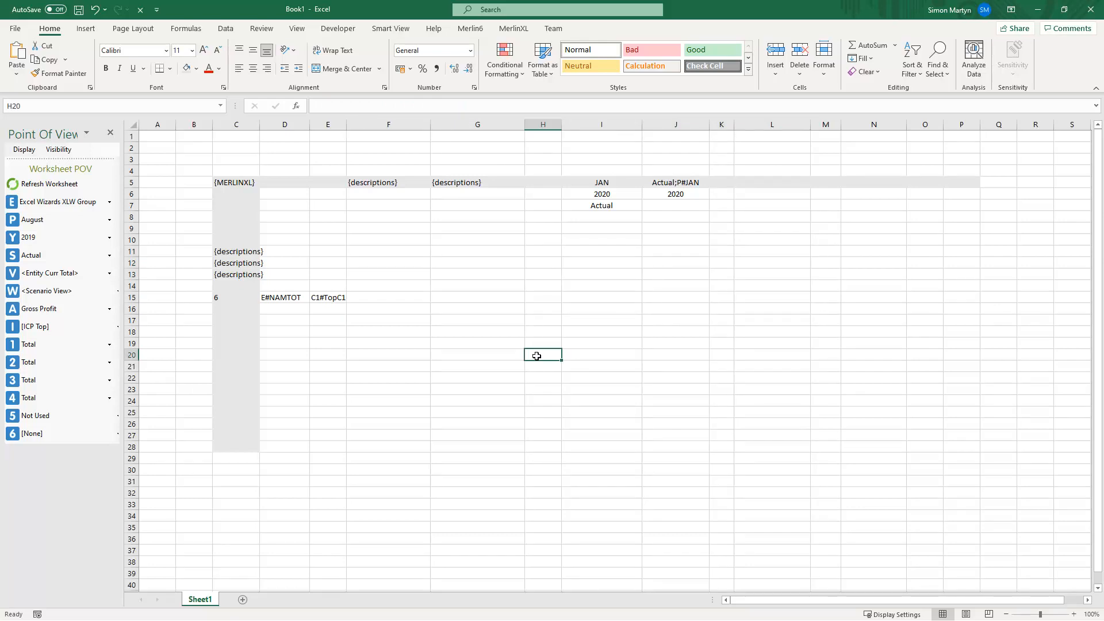
drag(223, 297, 326, 297)
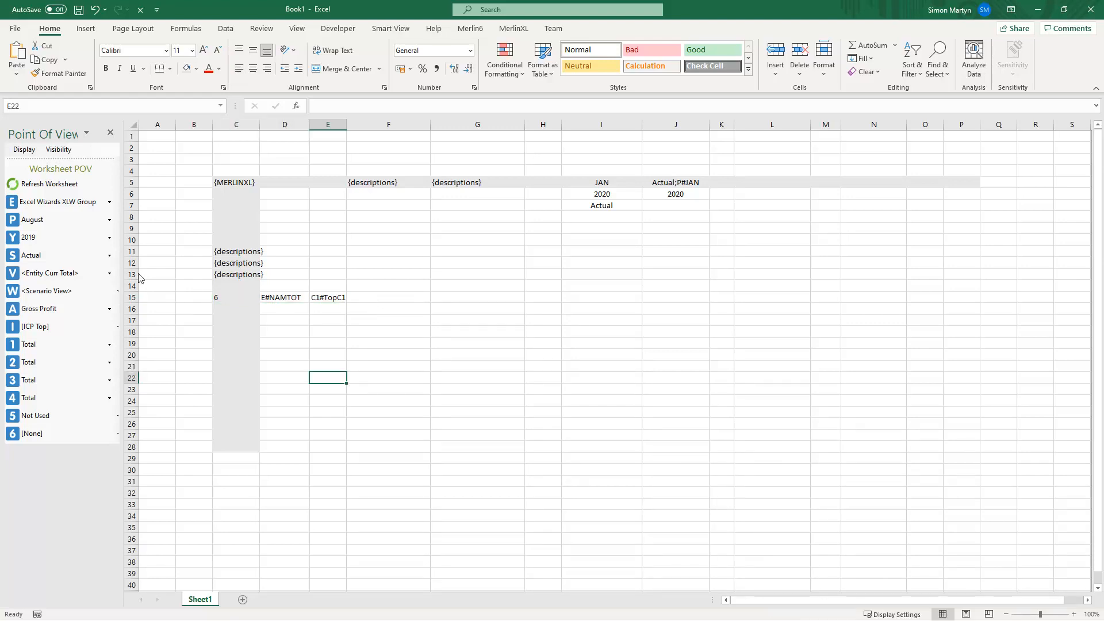
click(55, 183)
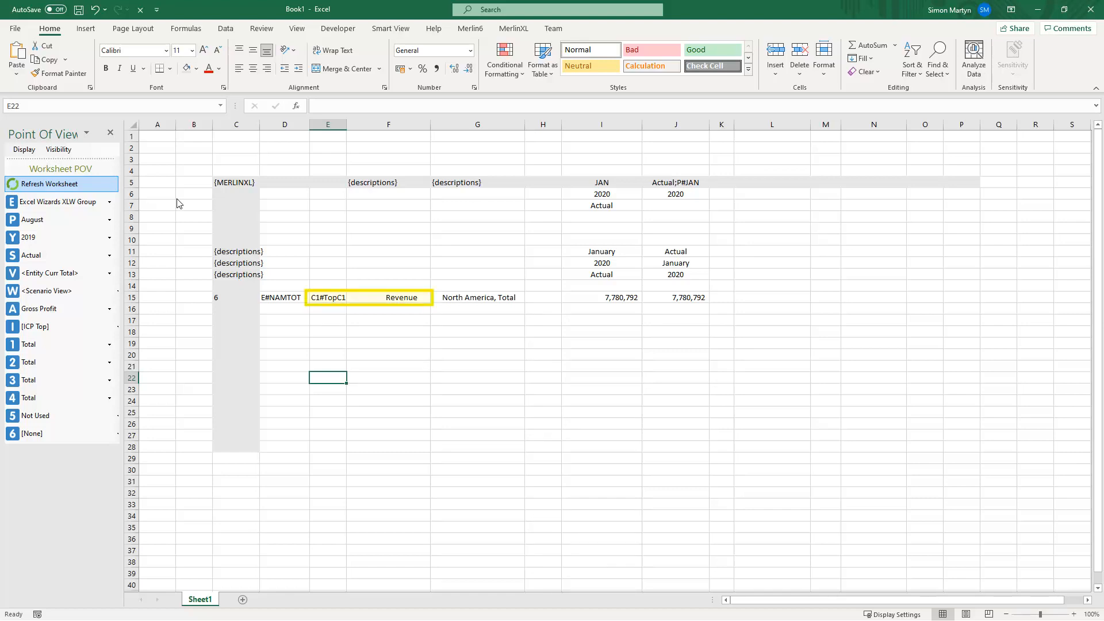
click(47, 188)
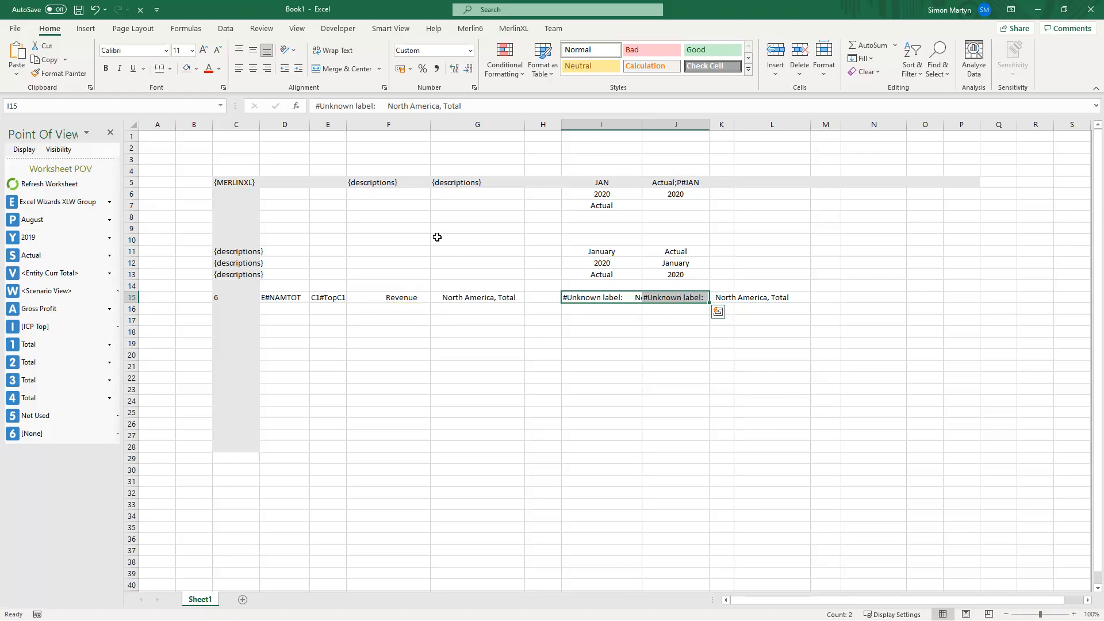
- Insert a blank column between the row members and the first {descriptions} column, then refresh the worksheet
click(387, 123)
right_click(386, 123)
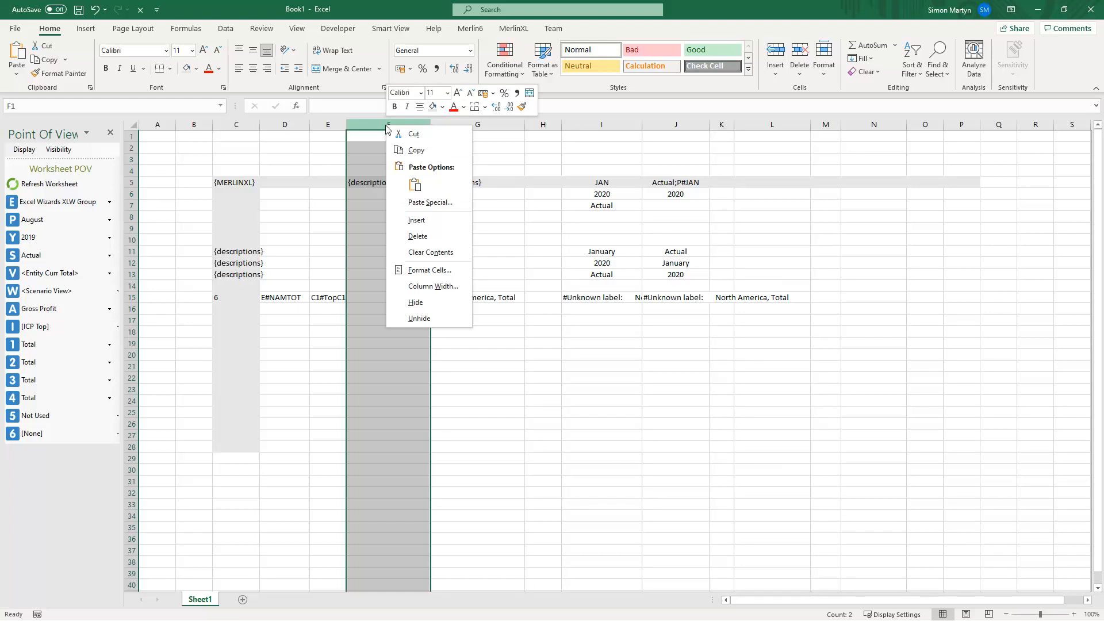
click(420, 219)
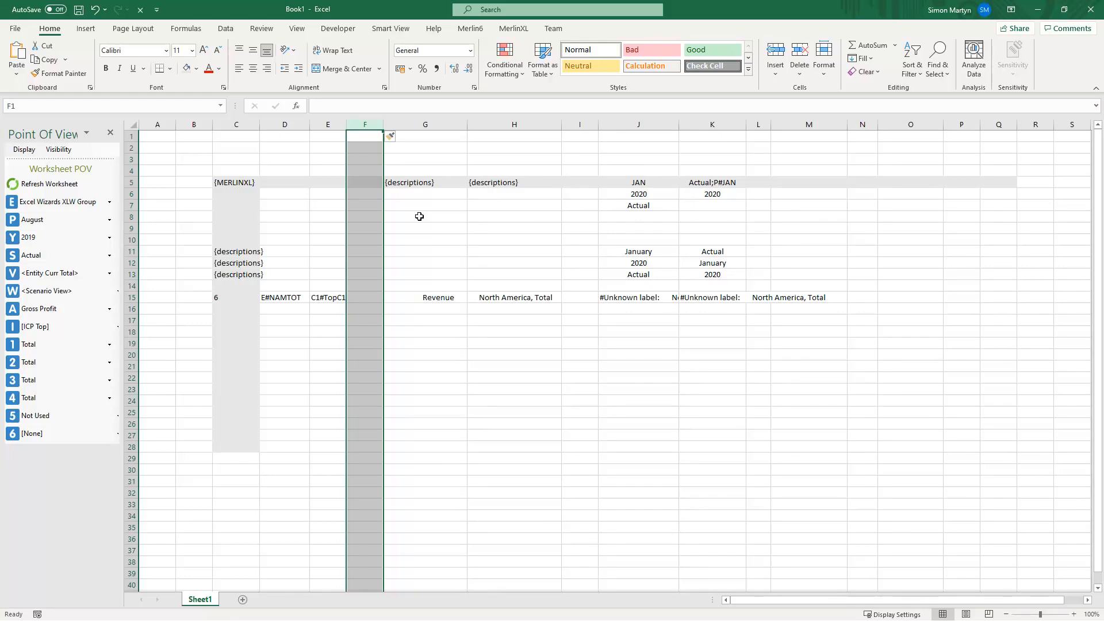
click(371, 300)
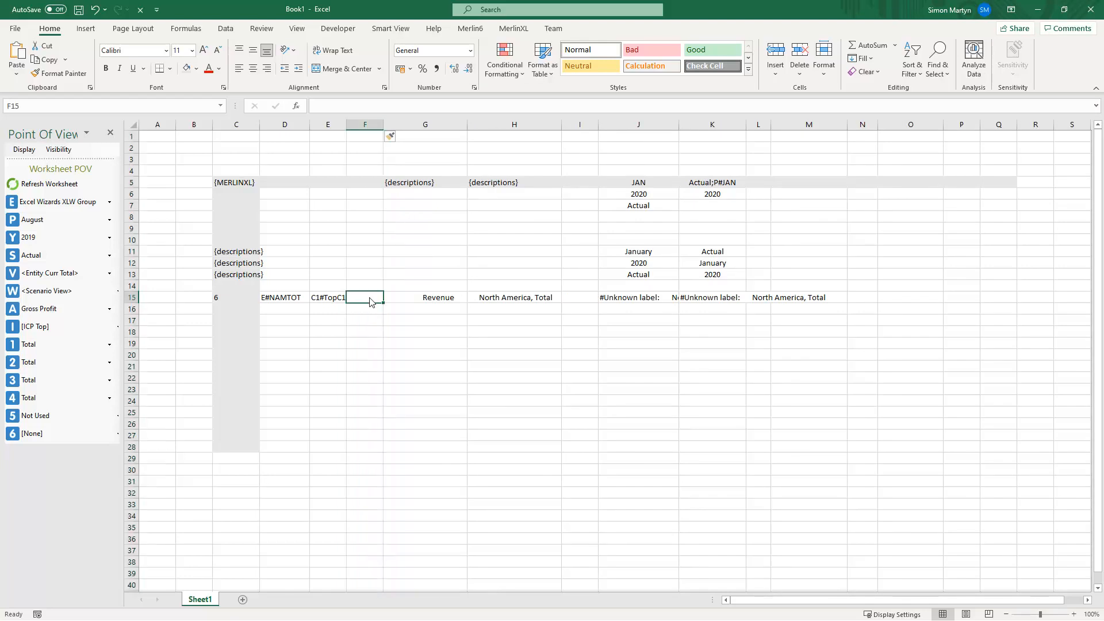
click(56, 183)
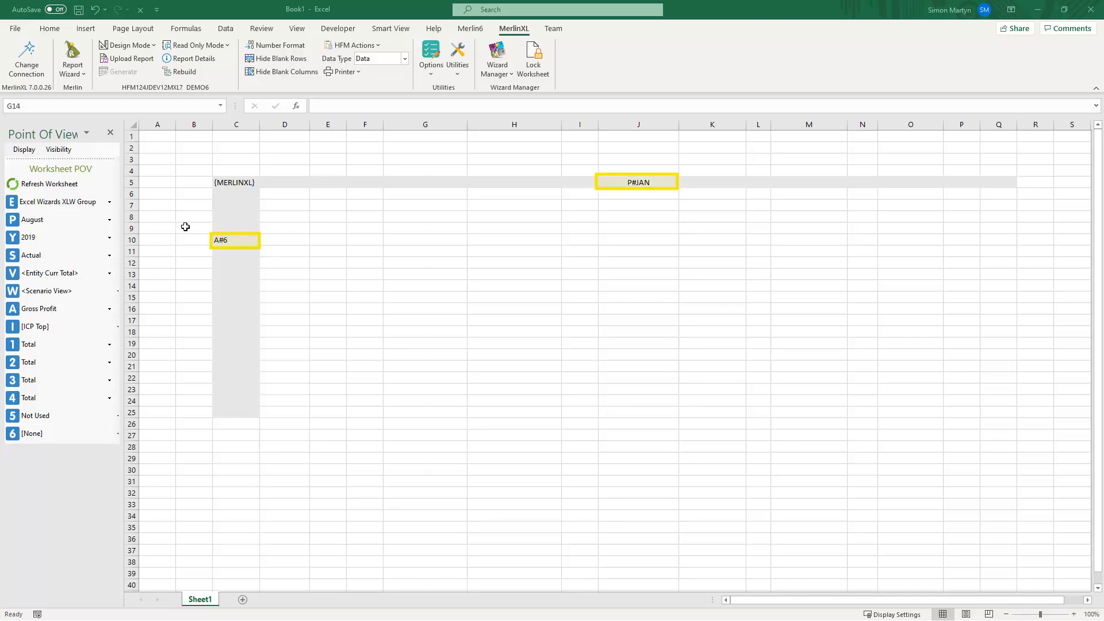
- Enter the row member P#DEC in C17 and refresh the worksheet against the P#JAN column
click(226, 319)
text(P#DE)
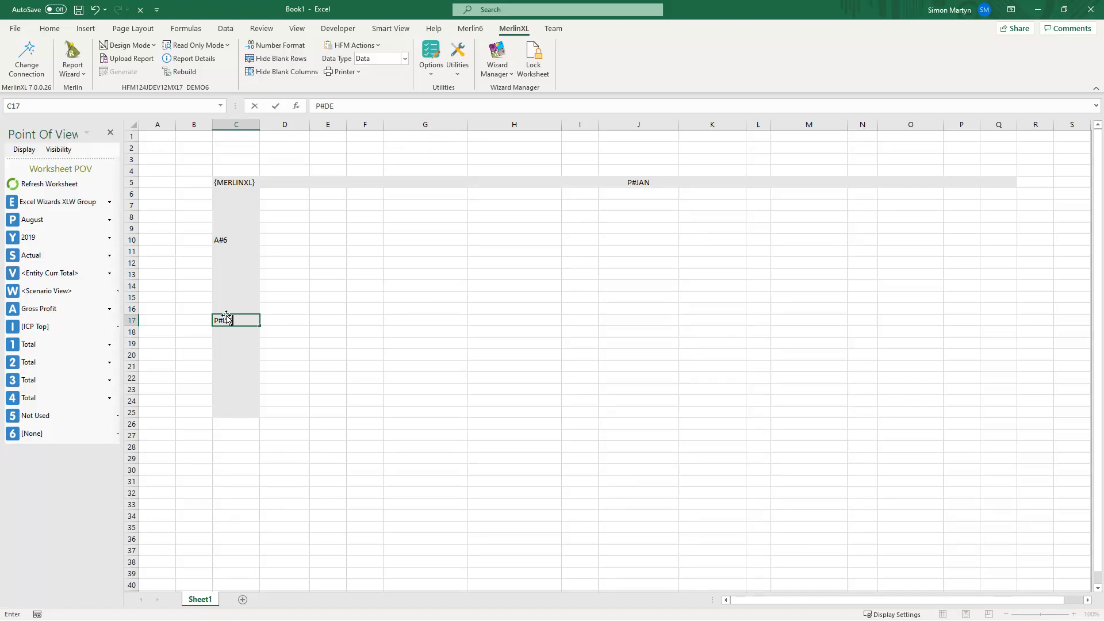
text(C)
key(Return)
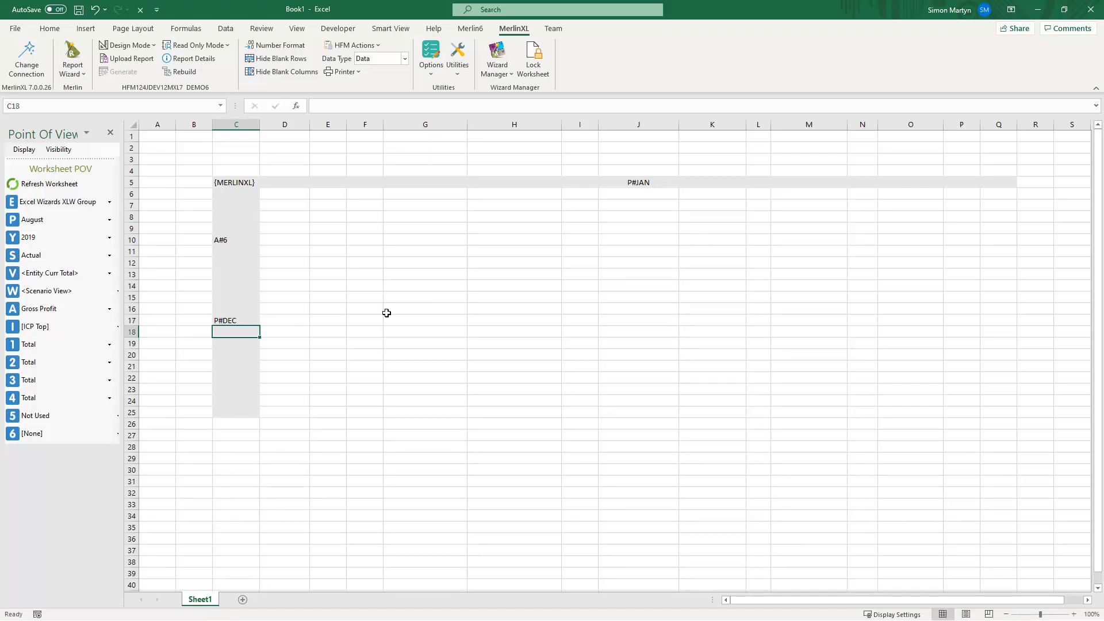
click(630, 321)
click(81, 185)
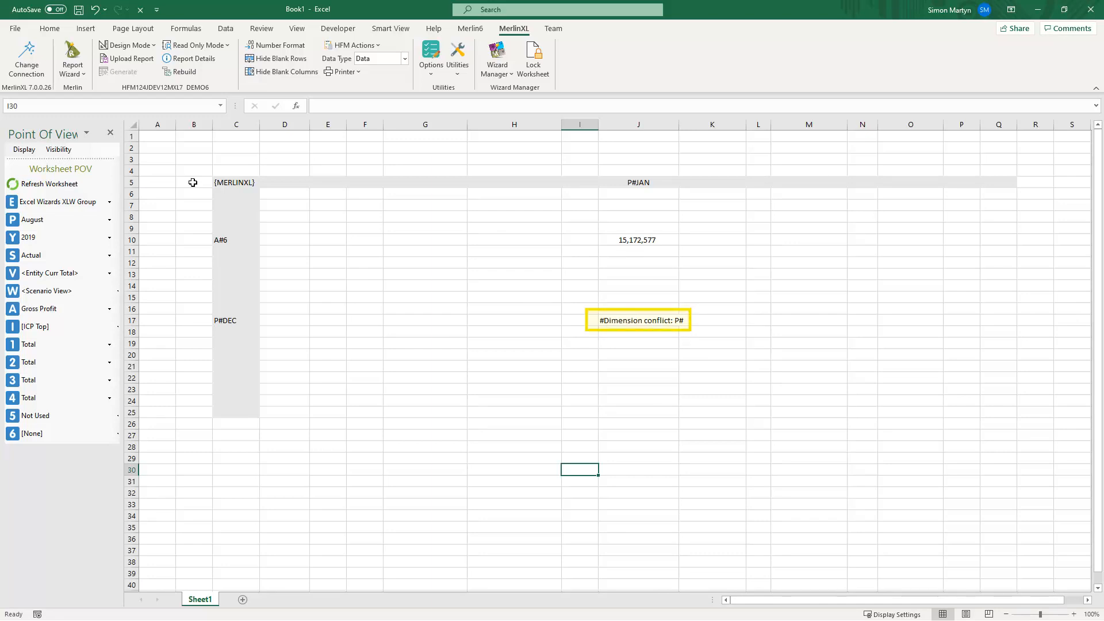
- Enter the column member A#PR in M5 and refresh the worksheet
click(811, 182)
text(A#PR)
key(Return)
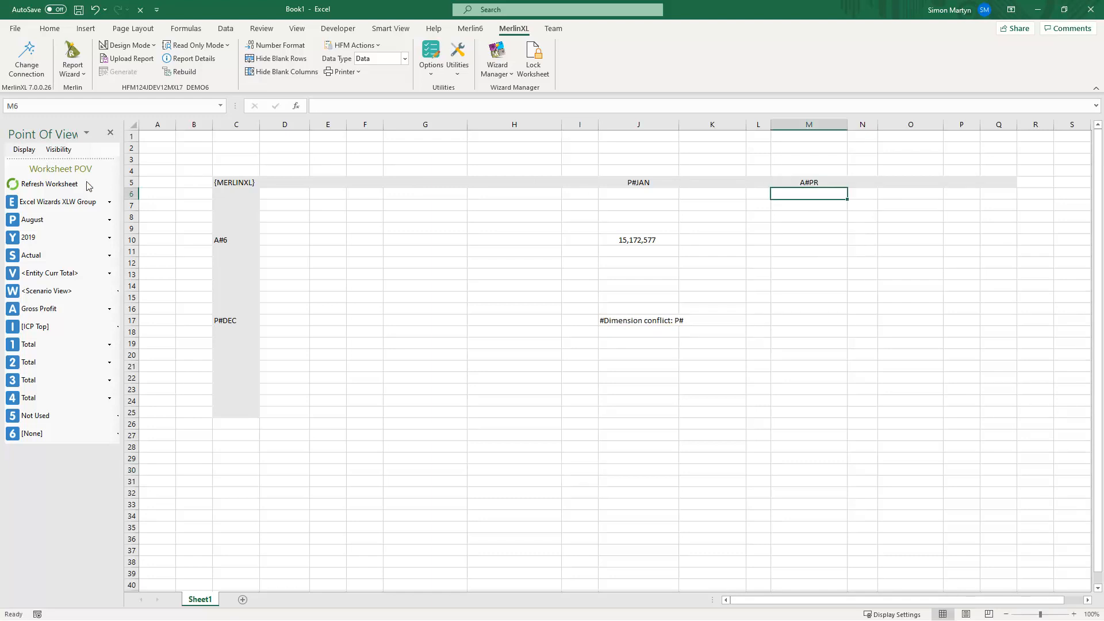
click(66, 183)
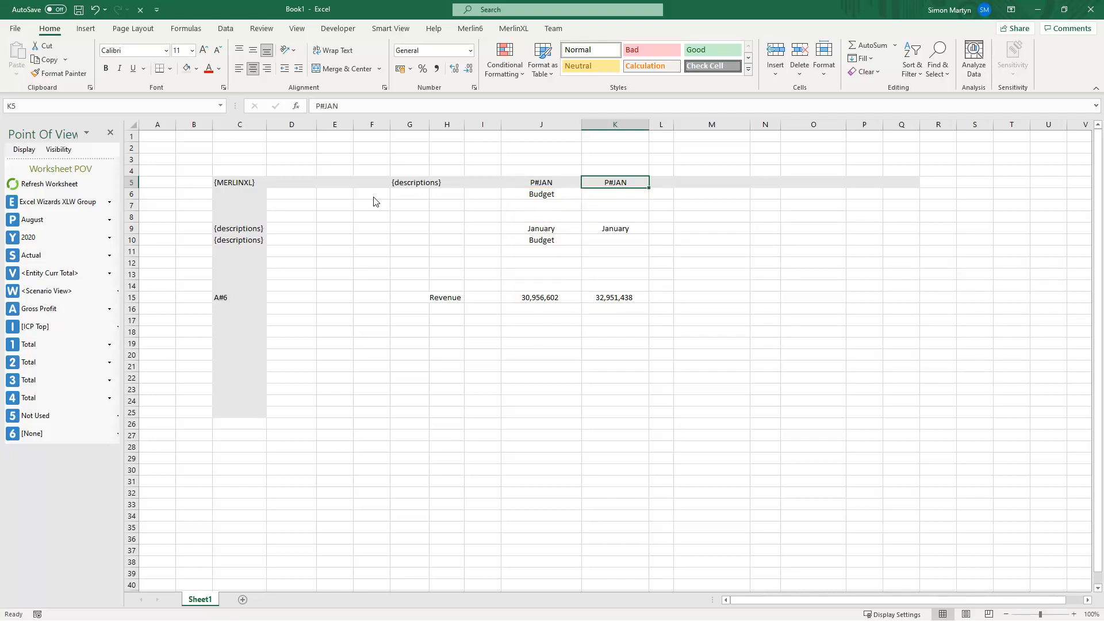
- Change the Point of View scenario to FCST_1 (Aug Full YR Frcst)
click(66, 259)
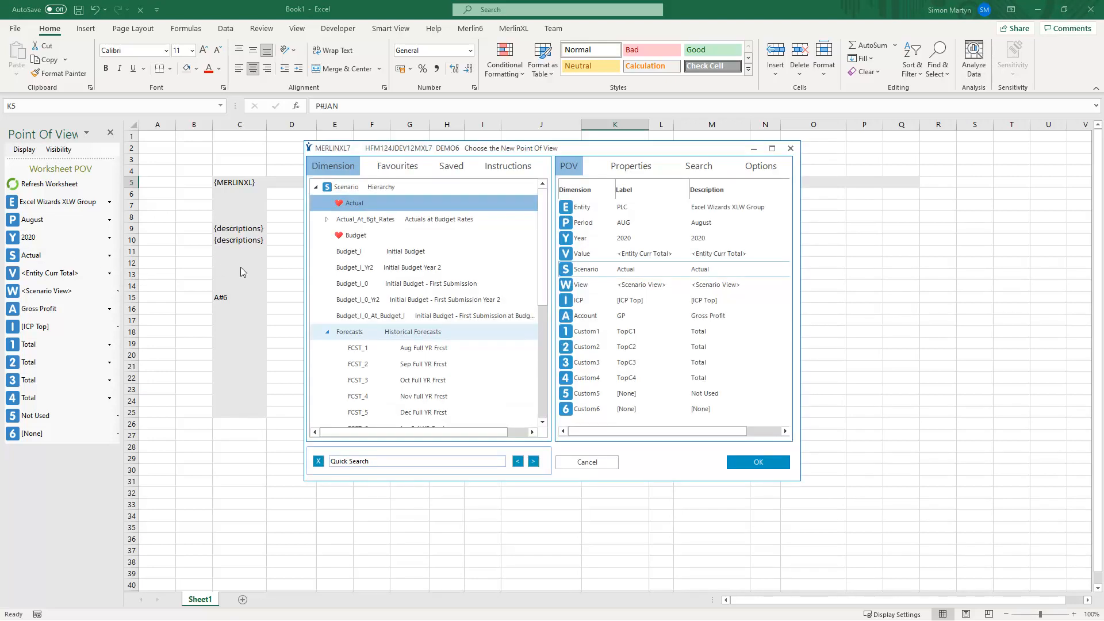
click(360, 348)
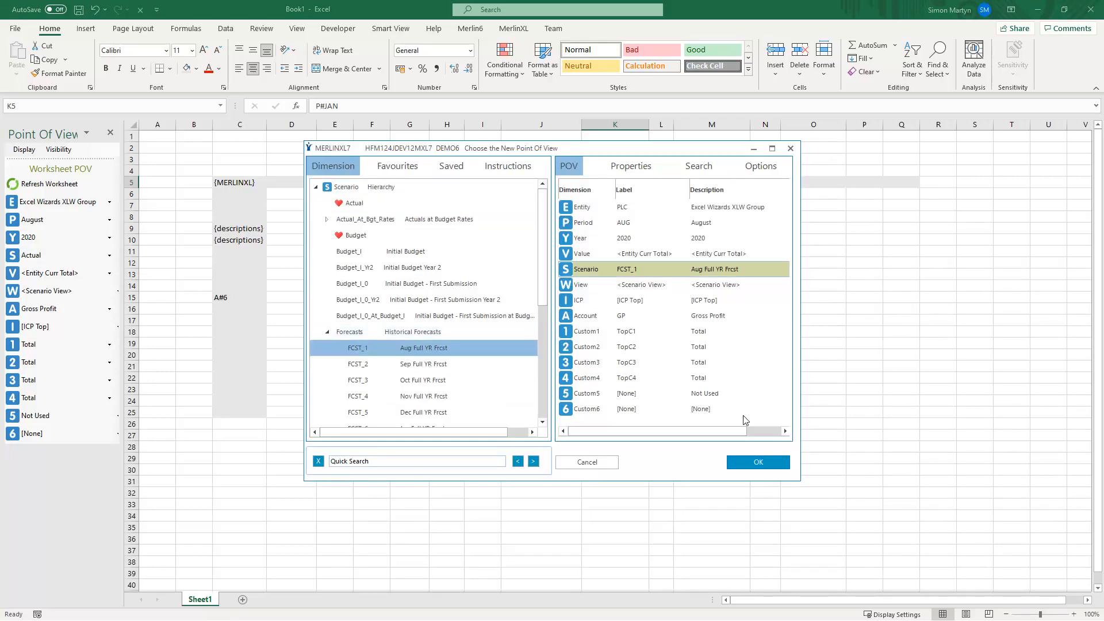
click(762, 462)
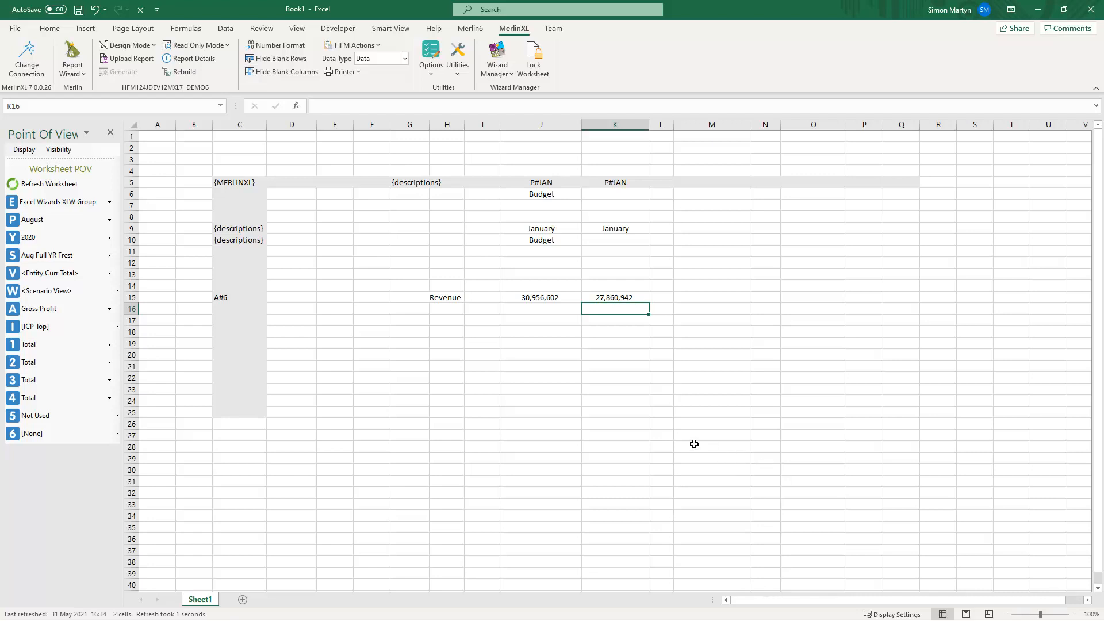
- Enter the formula =Scenario_Ref in K6, below the second P#JAN heading
key(Down)
key(Down)
click(600, 194)
text(=scenario)
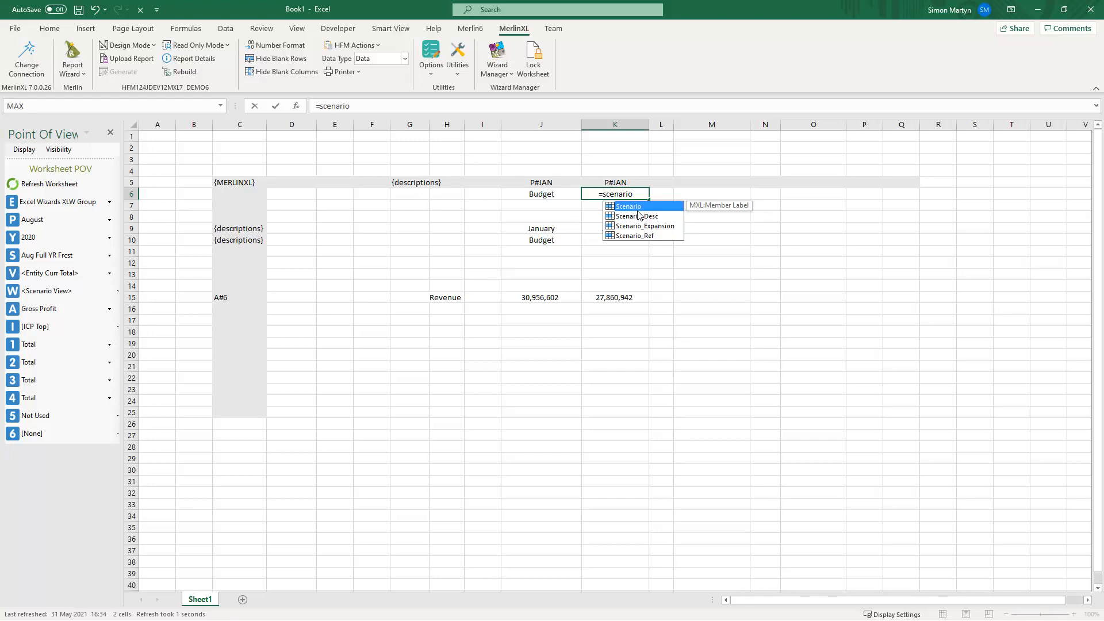
click(648, 239)
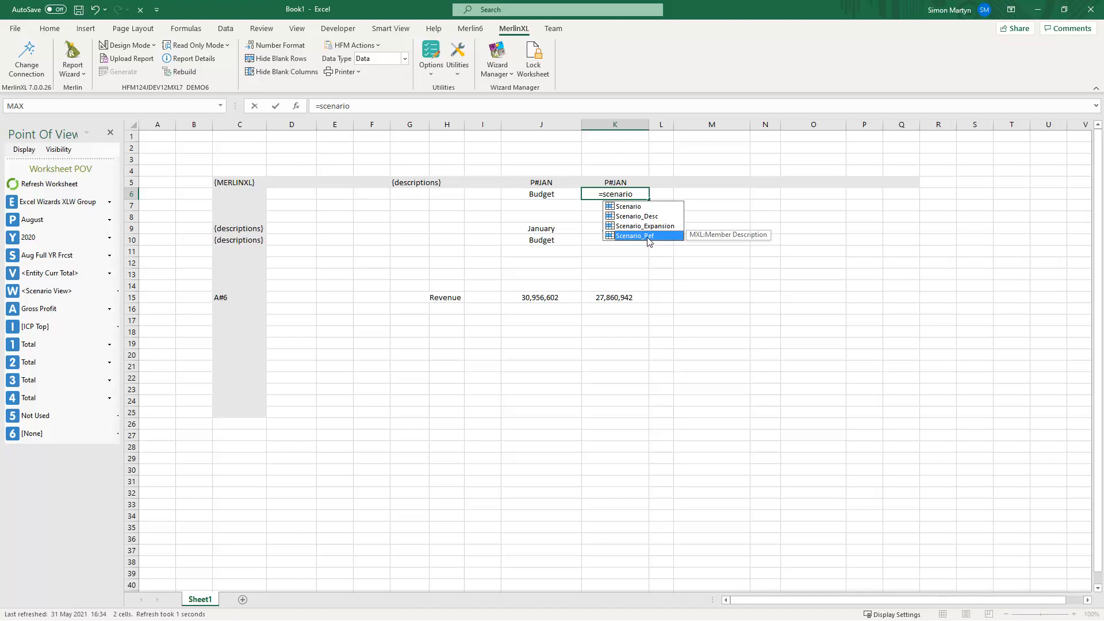
double_click(649, 238)
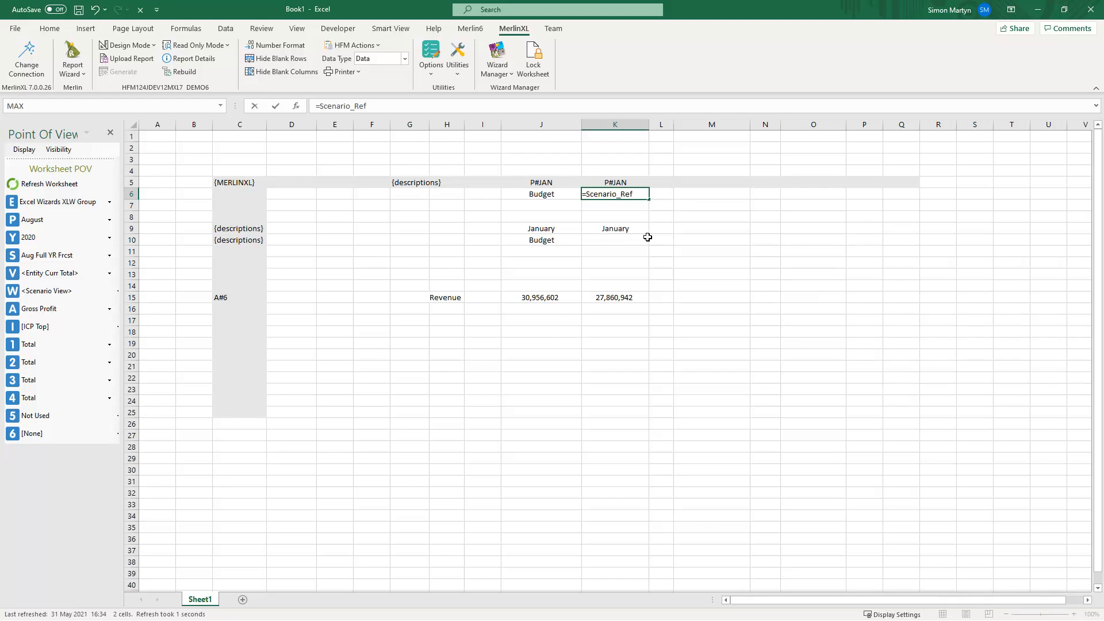
key(Return)
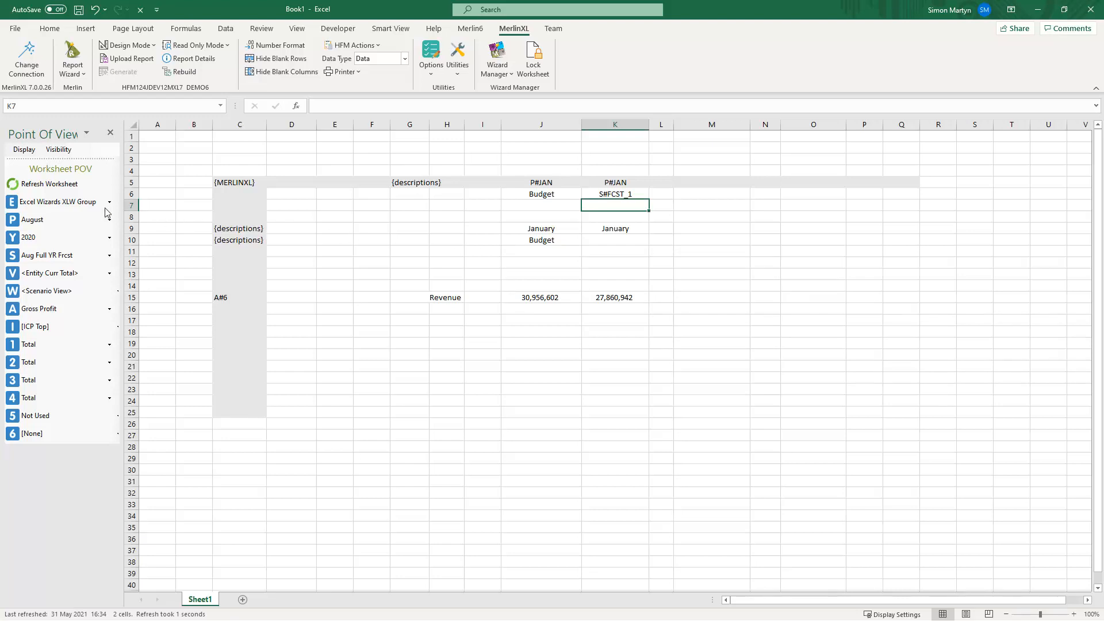
- Refresh the worksheet and switch the Point of View scenario to Actual
click(57, 184)
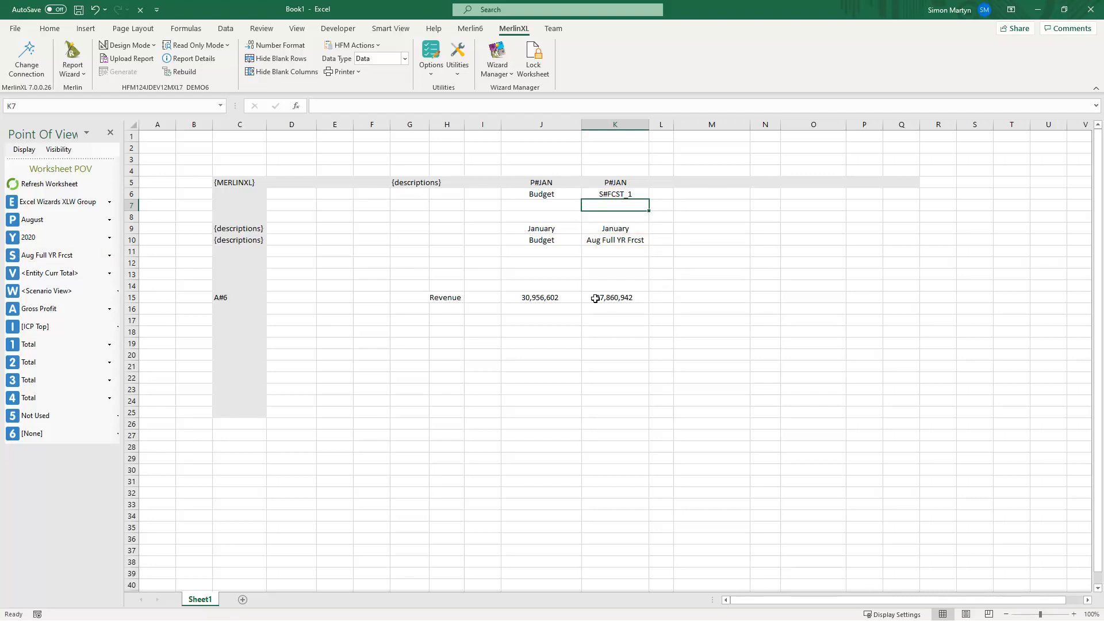
click(109, 257)
click(165, 261)
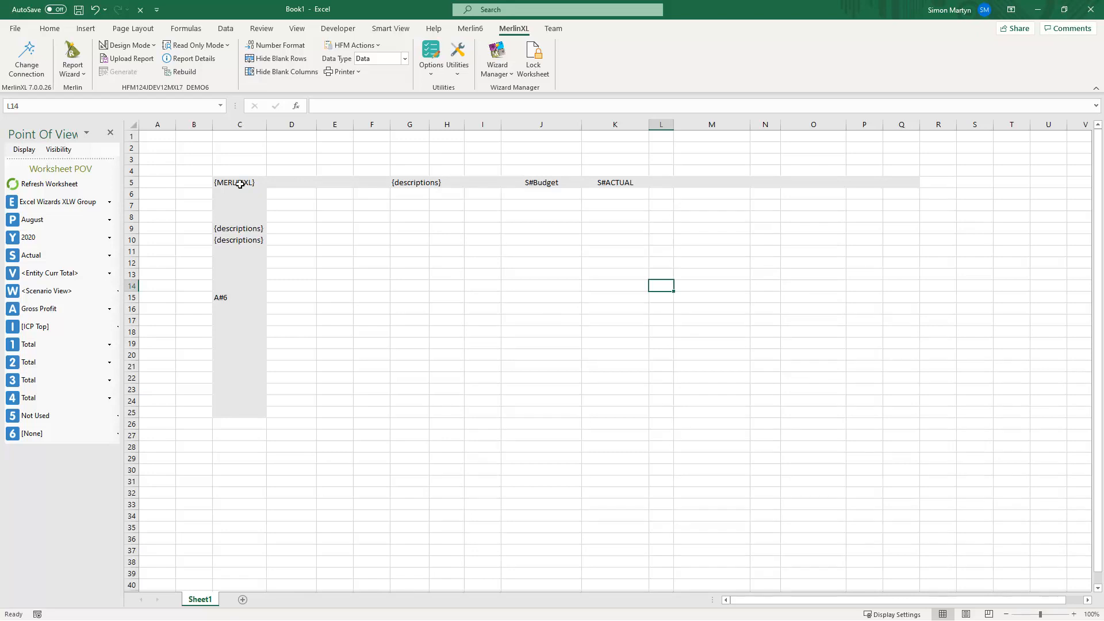
- Append ;P#JAN;Y#2020 to the {MERLINXL} keyword in C5 and refresh the worksheet
click(235, 184)
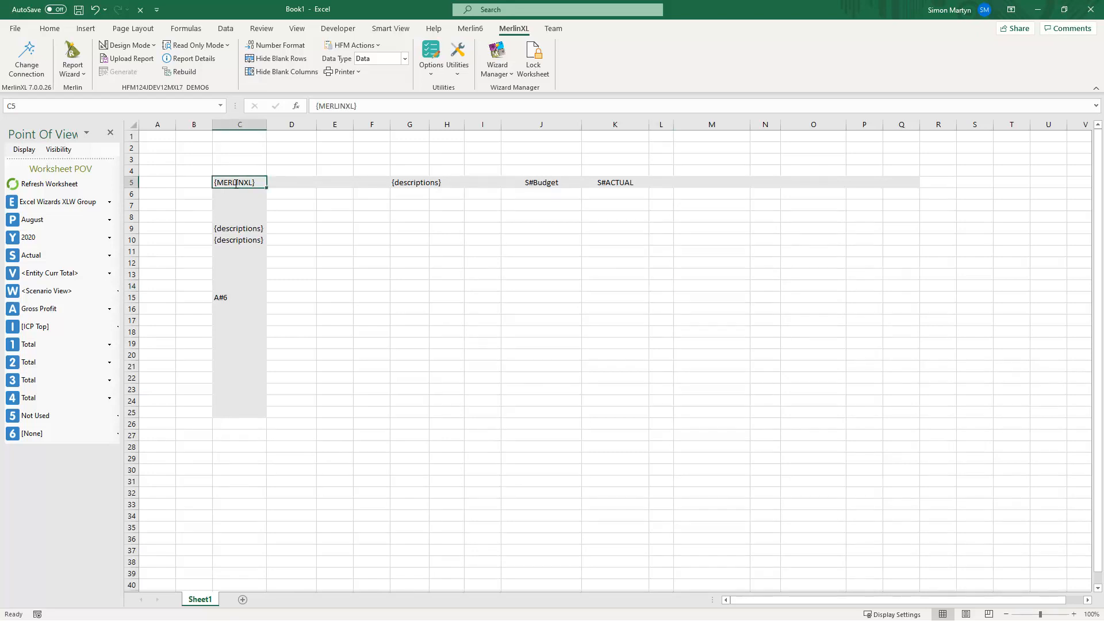
click(369, 109)
text(;P#JAN;Y#2020)
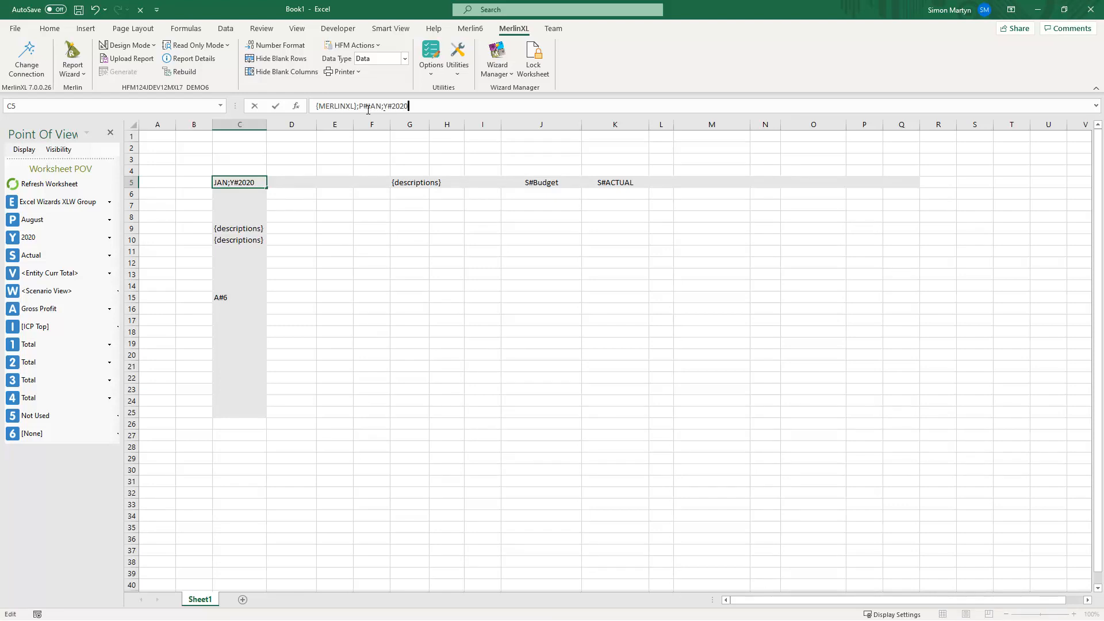
key(Return)
click(45, 183)
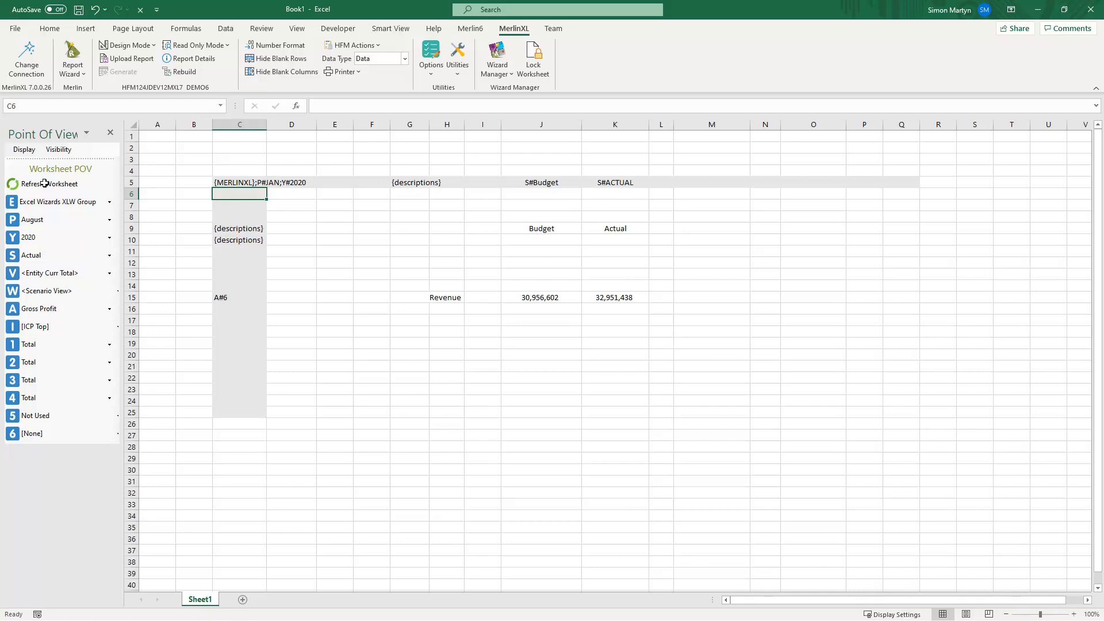
- Label the report period in G9 as "January, 2020"
click(399, 228)
text(January, 202)
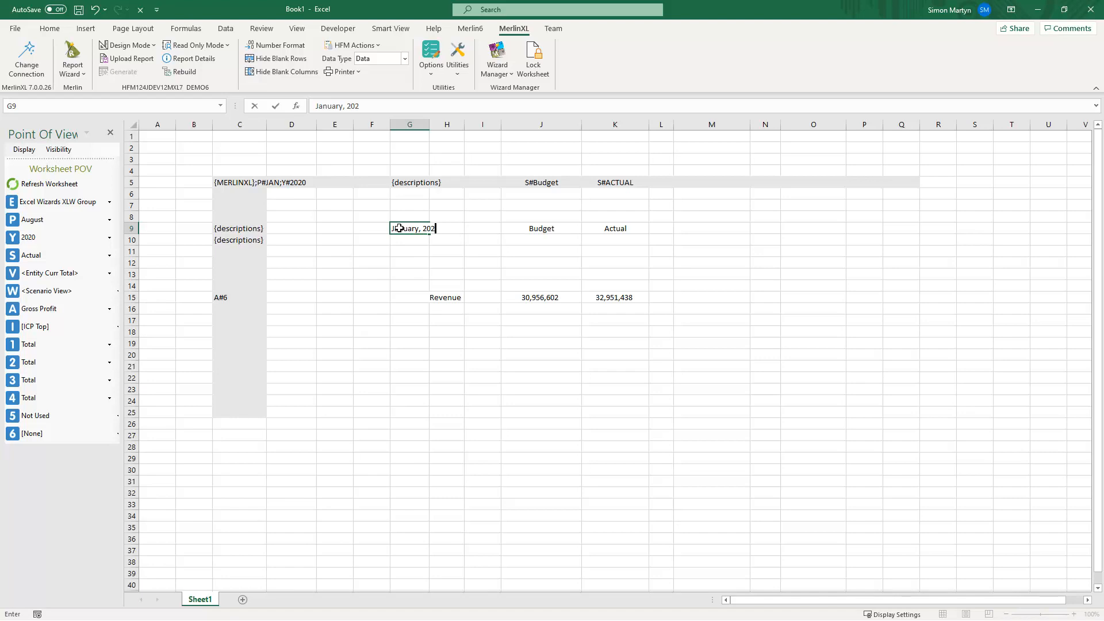
text(0)
key(Return)
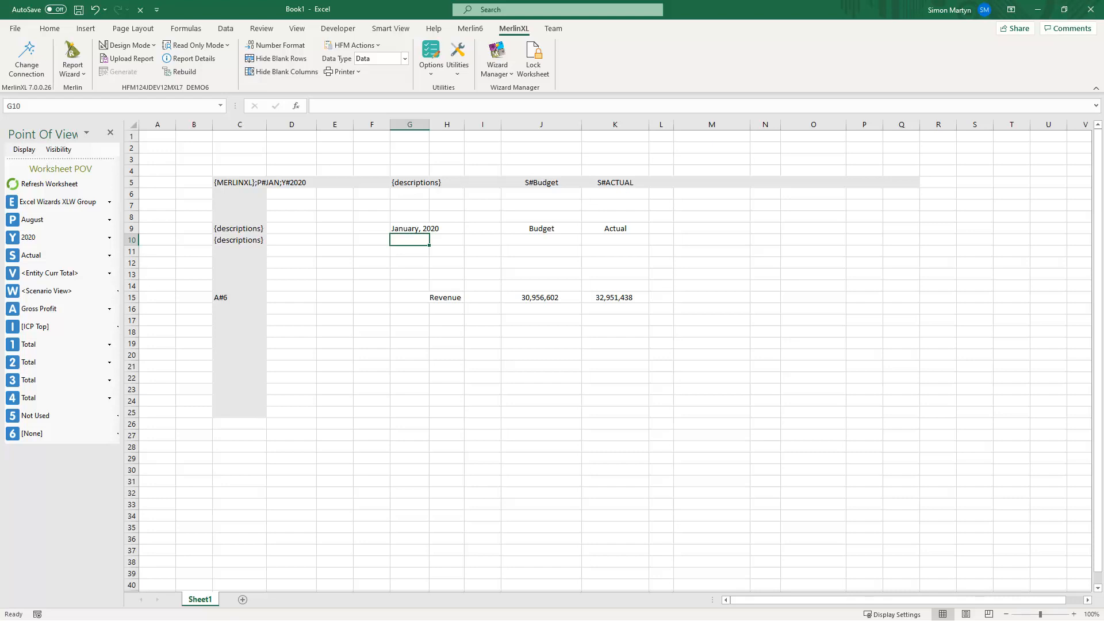
click(428, 228)
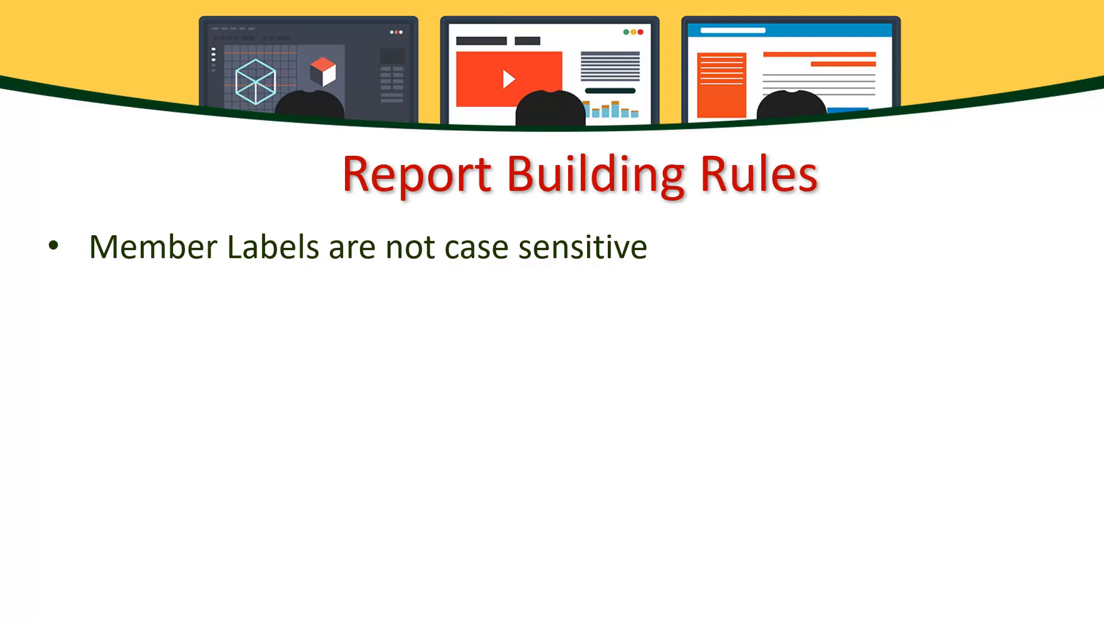
key(Right)
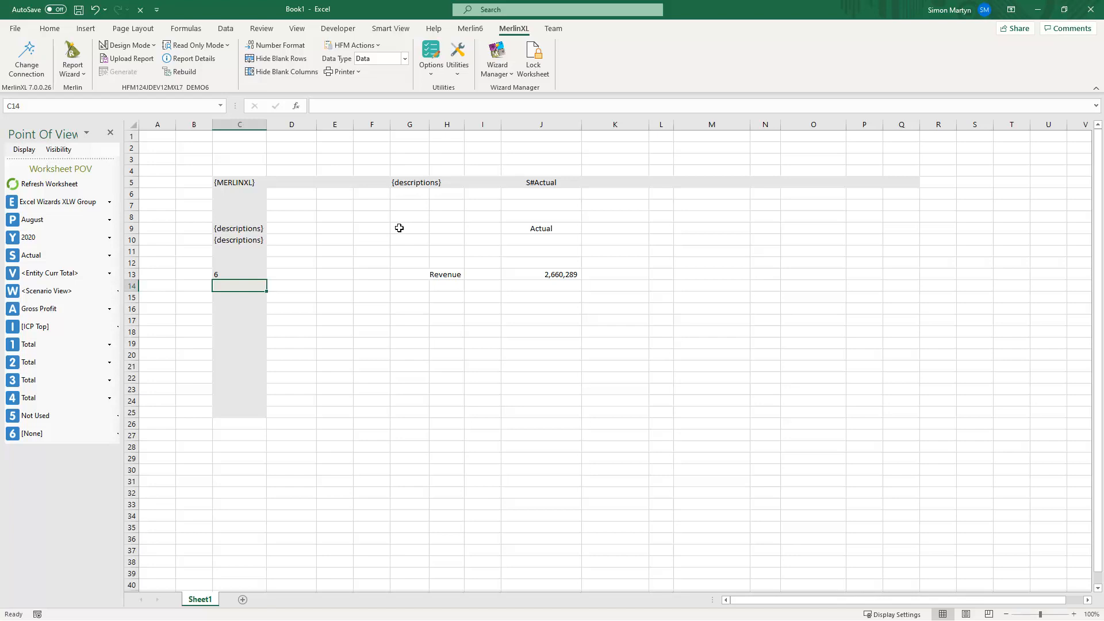
- Enter the unprefixed member [None] in C15 and refresh the worksheet
click(229, 299)
text([None])
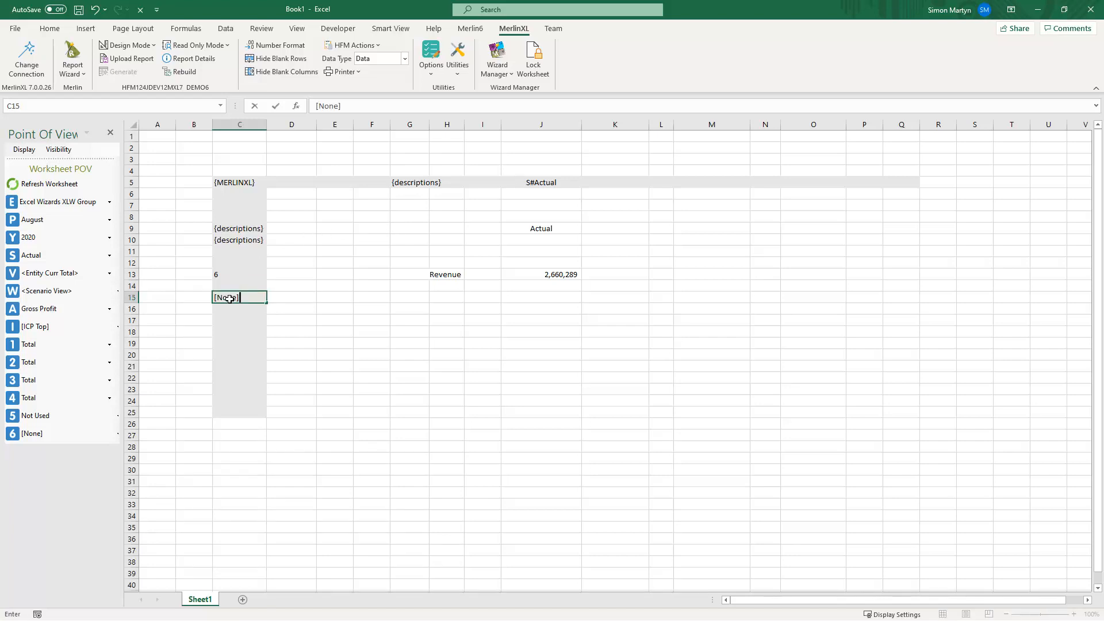
key(Return)
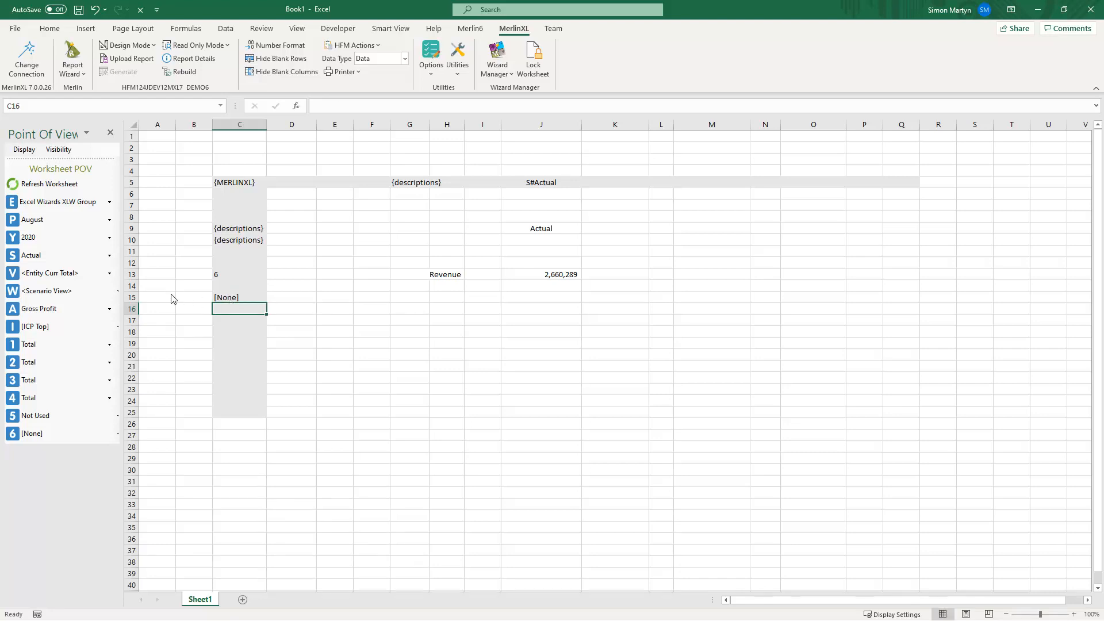
click(77, 185)
- Enter the currency members USD in C17 and GBP in C18 without prefixes, then refresh the worksheet
click(236, 322)
text(USD)
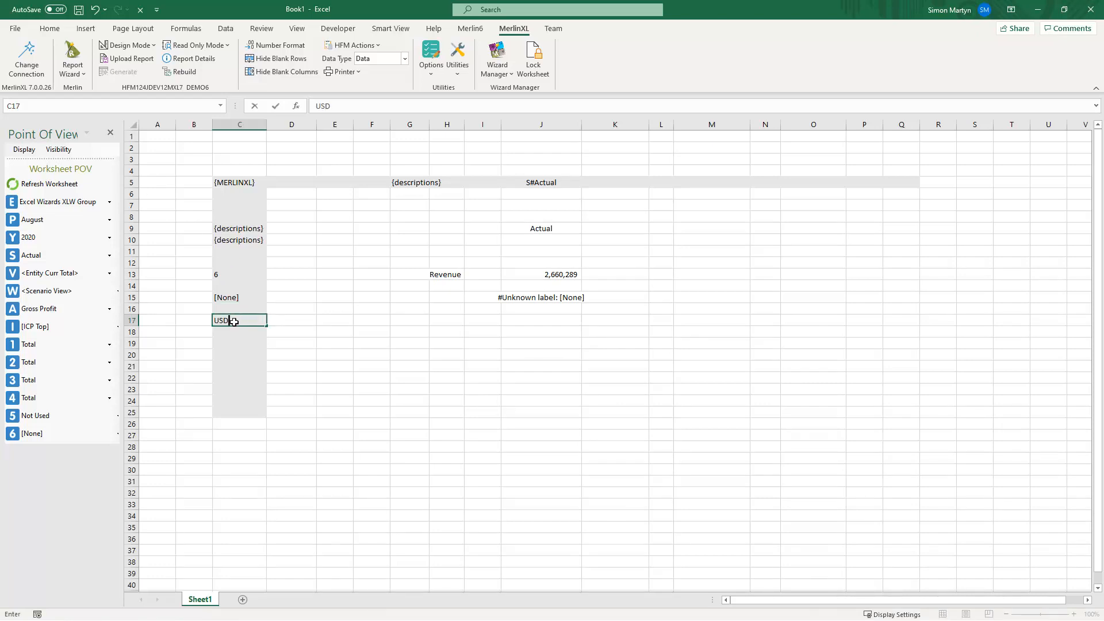
key(Return)
text(GB)
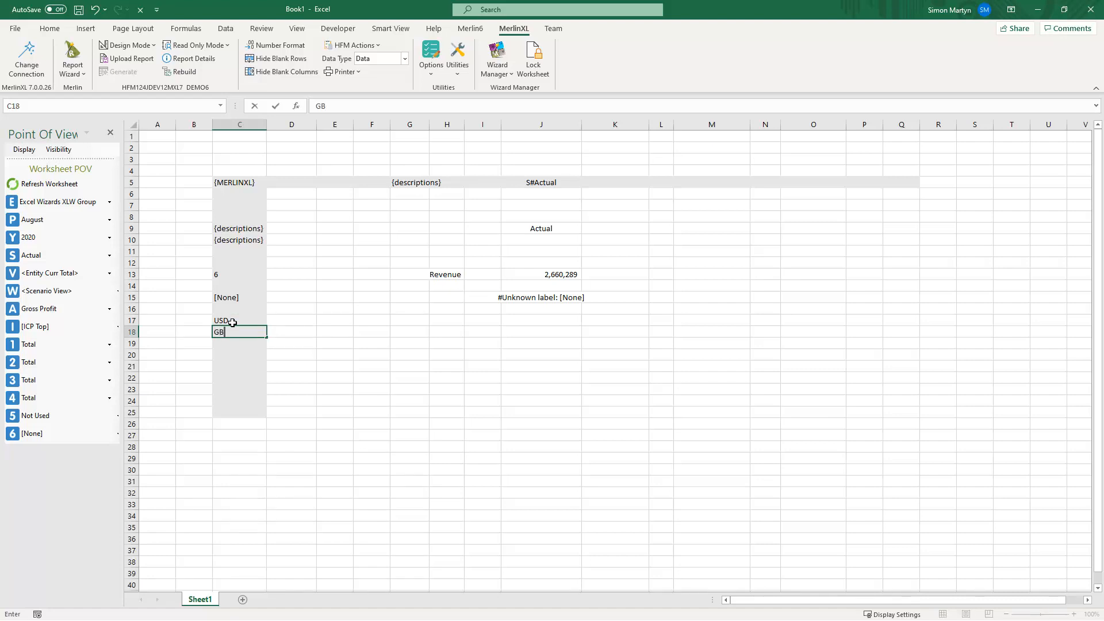
text(P)
key(Return)
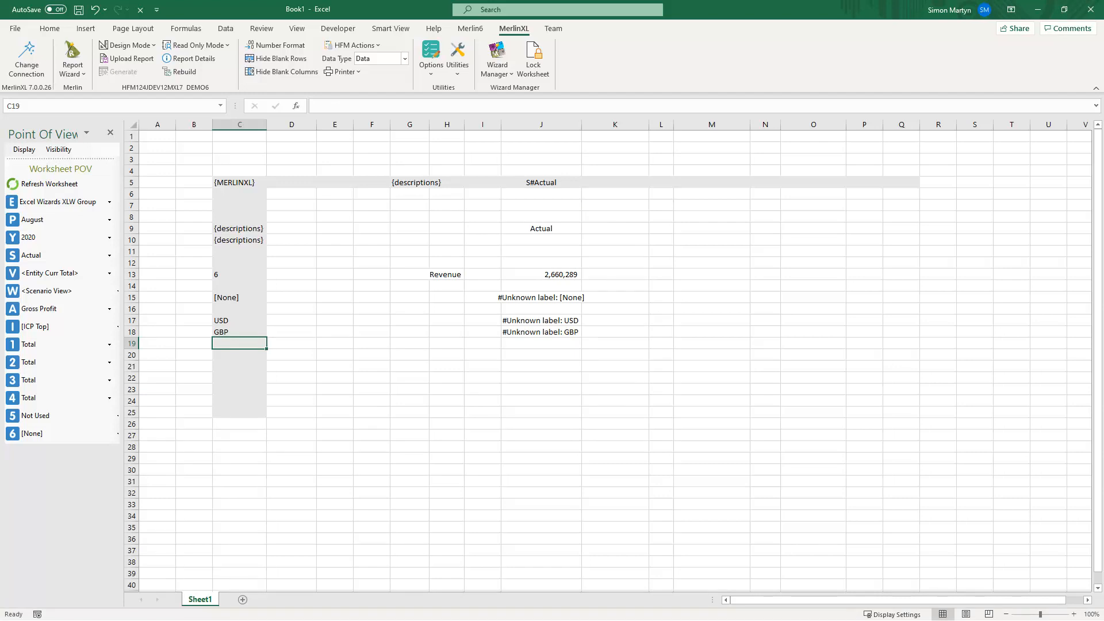
click(59, 185)
- Add the C1# prefix to [None] in C15 and enter C2#[None] in C16
click(238, 297)
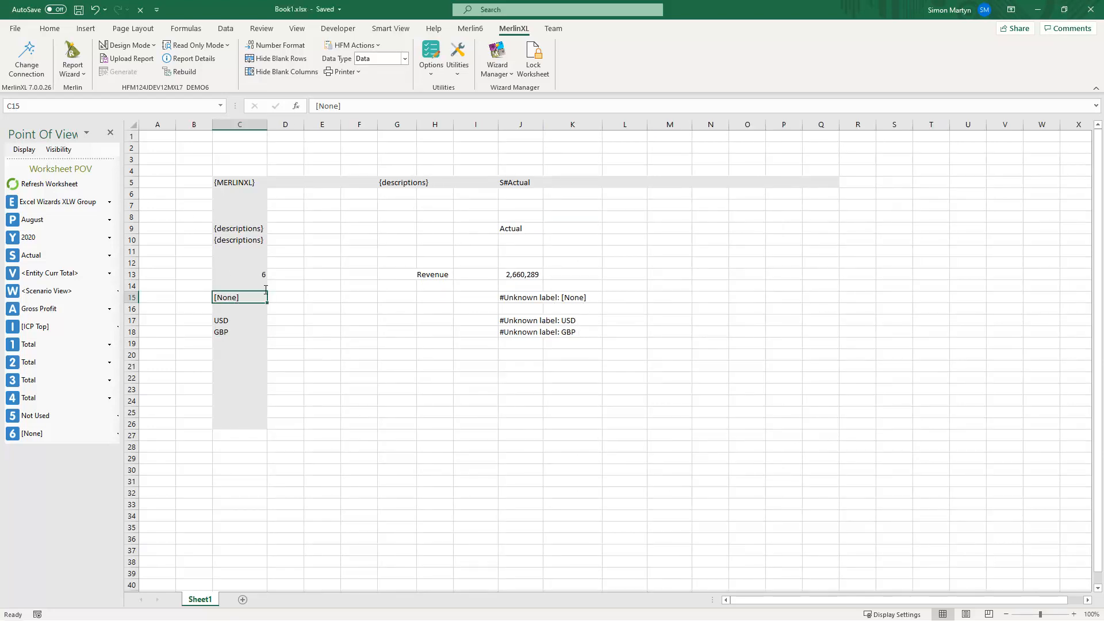
click(315, 106)
text(C1)
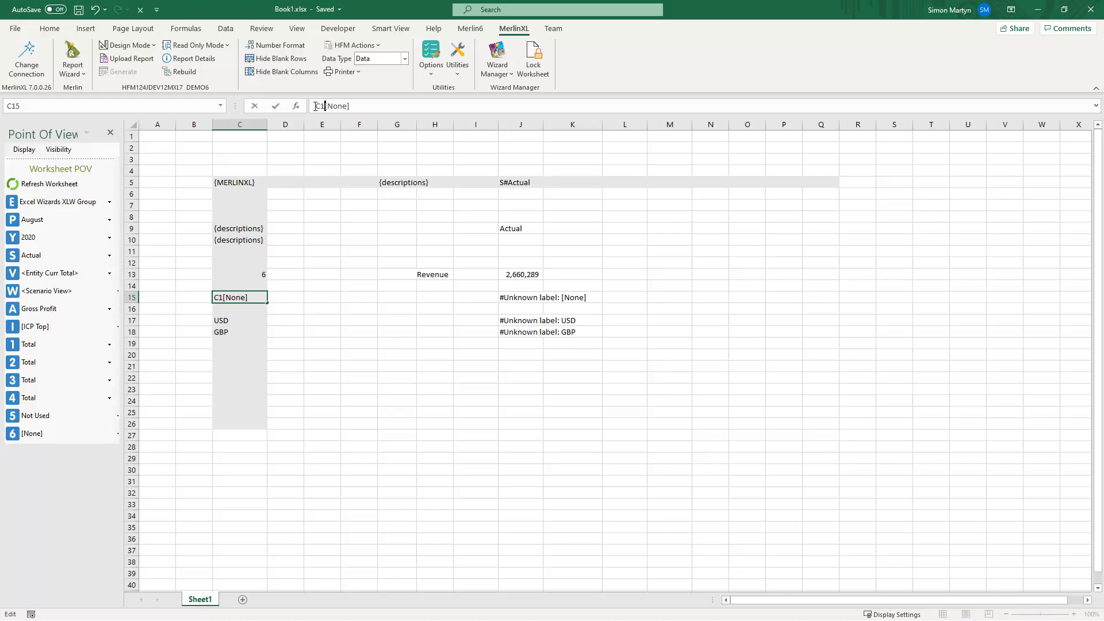
text(#)
key(Return)
text(C2#[None])
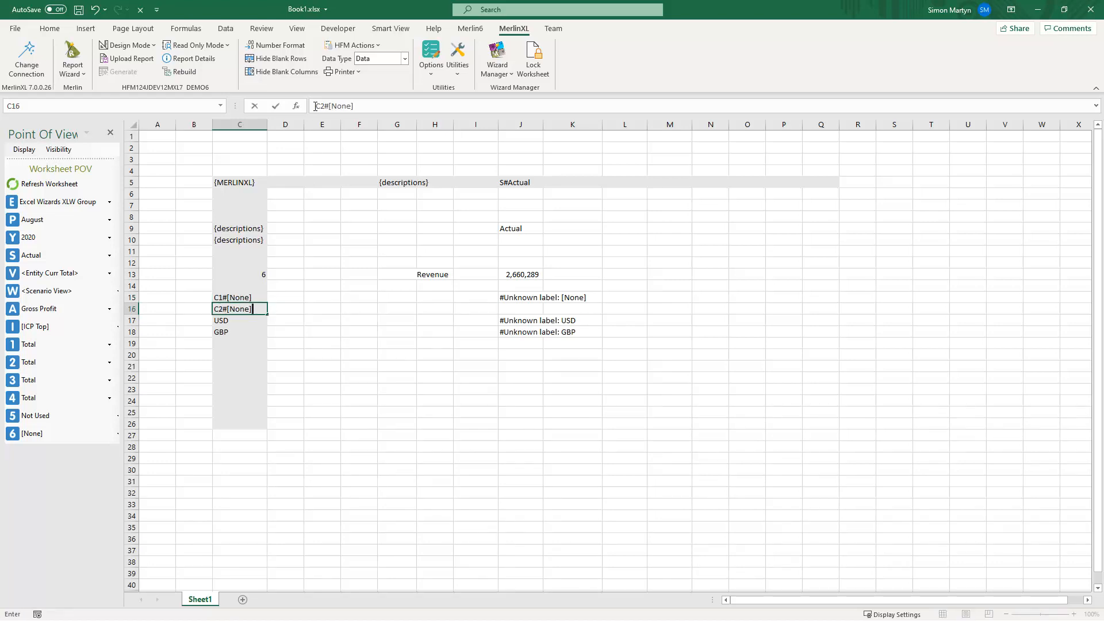
key(Return)
- Prefix USD in C17 with V# and GBP in C18 with Value#, then refresh the worksheet
click(315, 106)
text(V#)
key(Return)
click(315, 105)
text(Value)
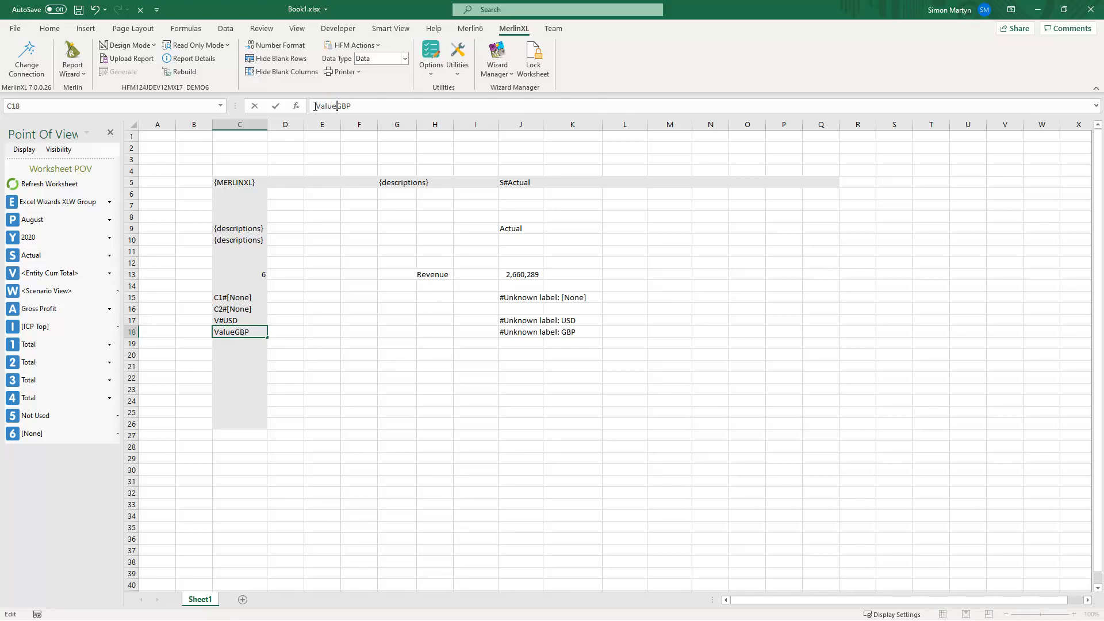
text(#)
key(Return)
click(58, 183)
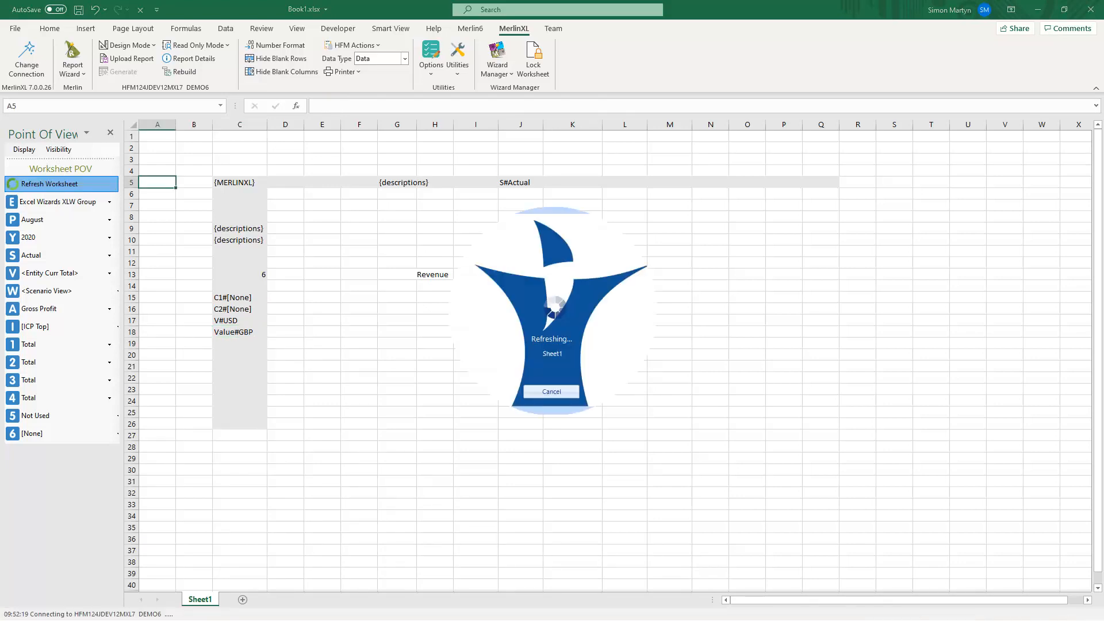